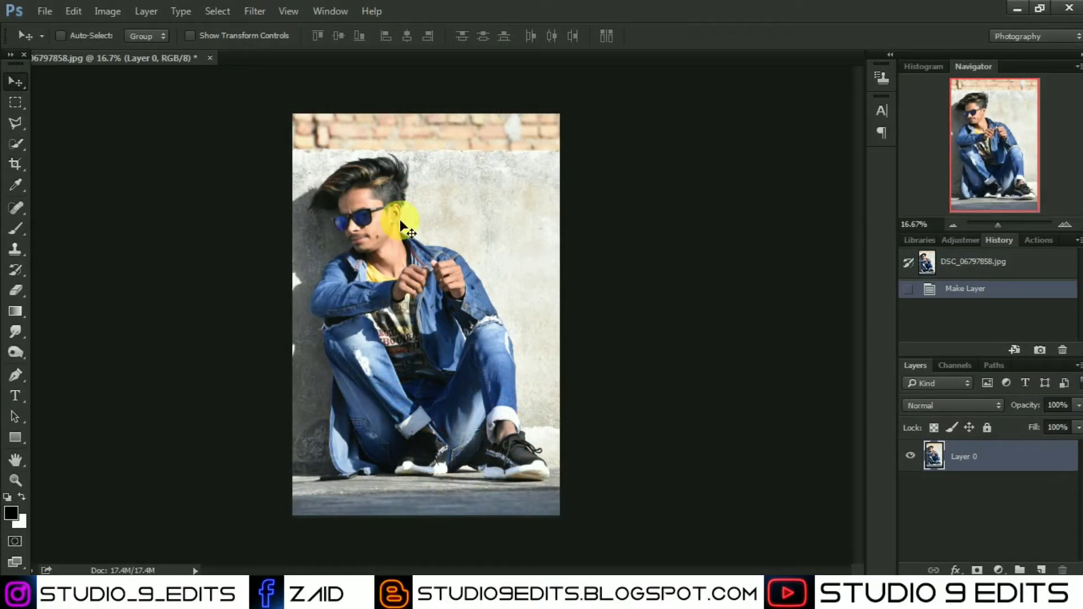
Step: Apply a Camera Raw graduated filter with Exposure +0.55, running horizontally from just outside the photo's left edge to the man's chest
key("ctrl+plus")
left_click(254, 12)
left_click(284, 103)
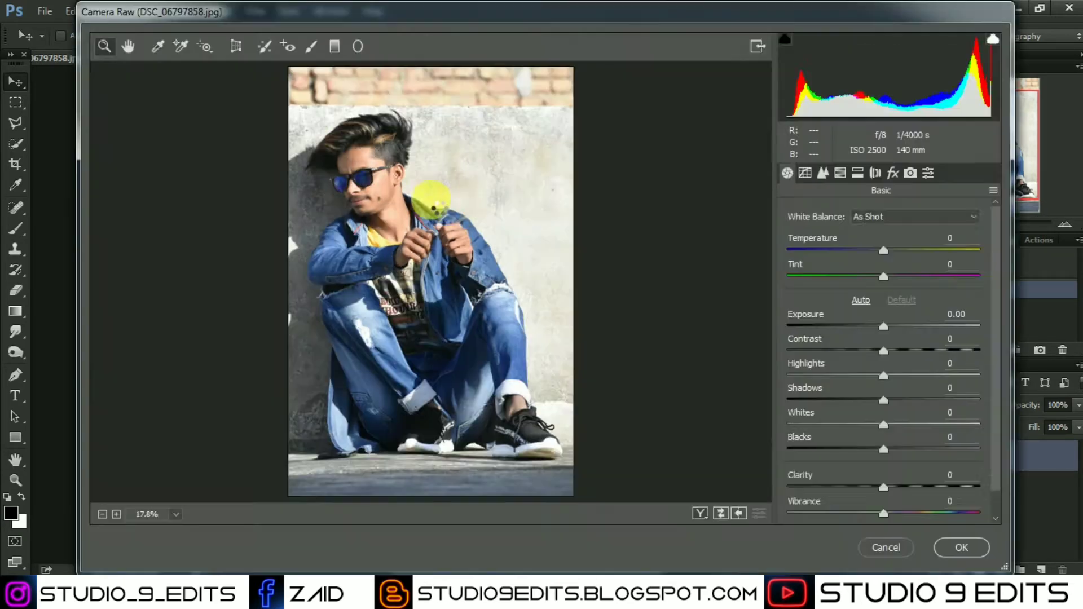
left_click(335, 47)
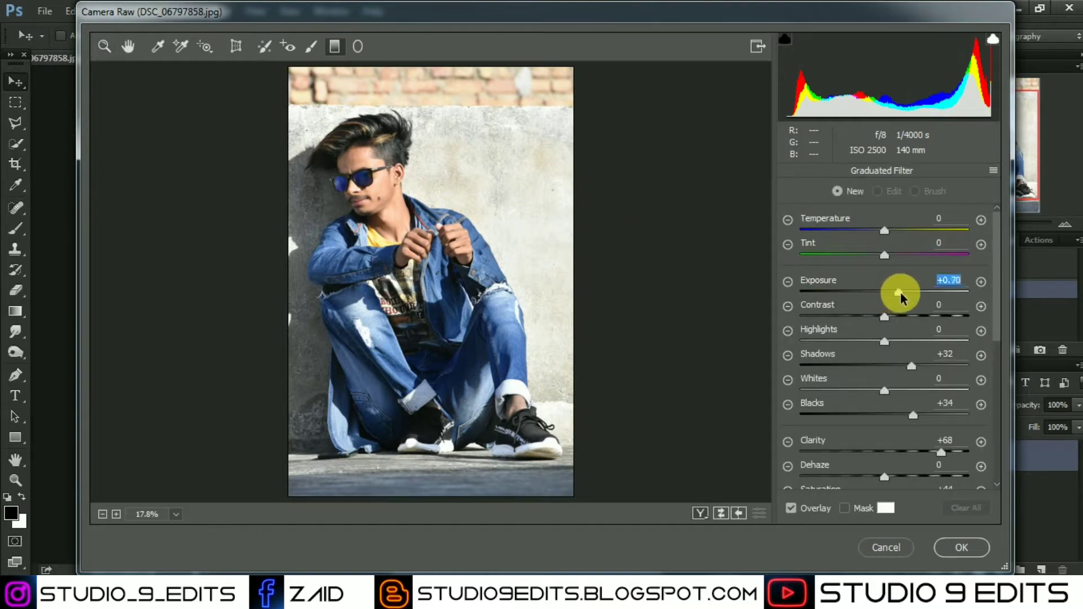
left_click_drag(901, 297, 895, 297)
left_click_drag(264, 256, 397, 258)
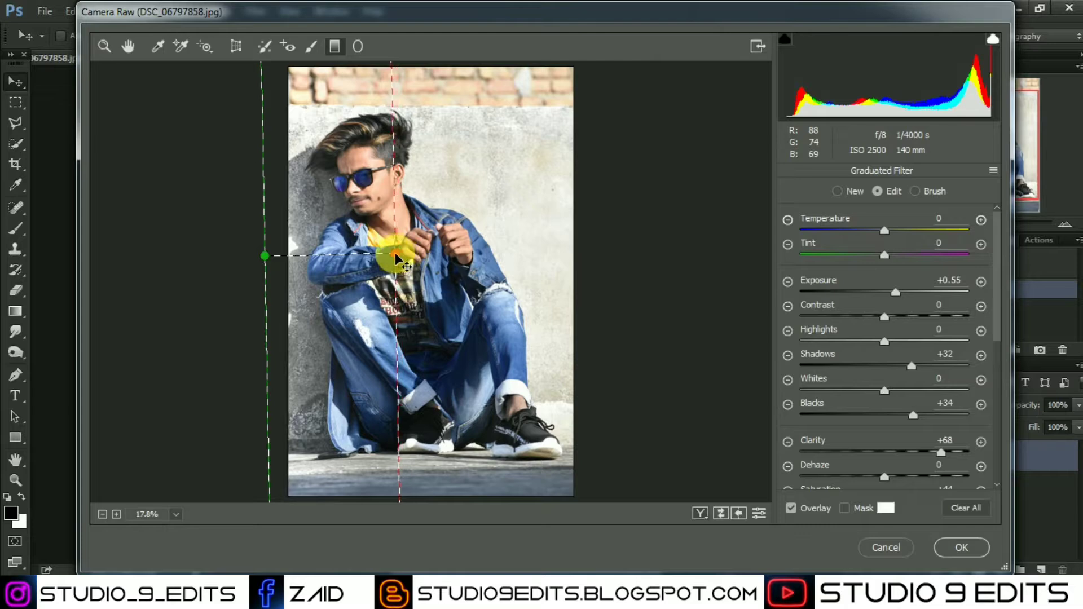
left_click(961, 547)
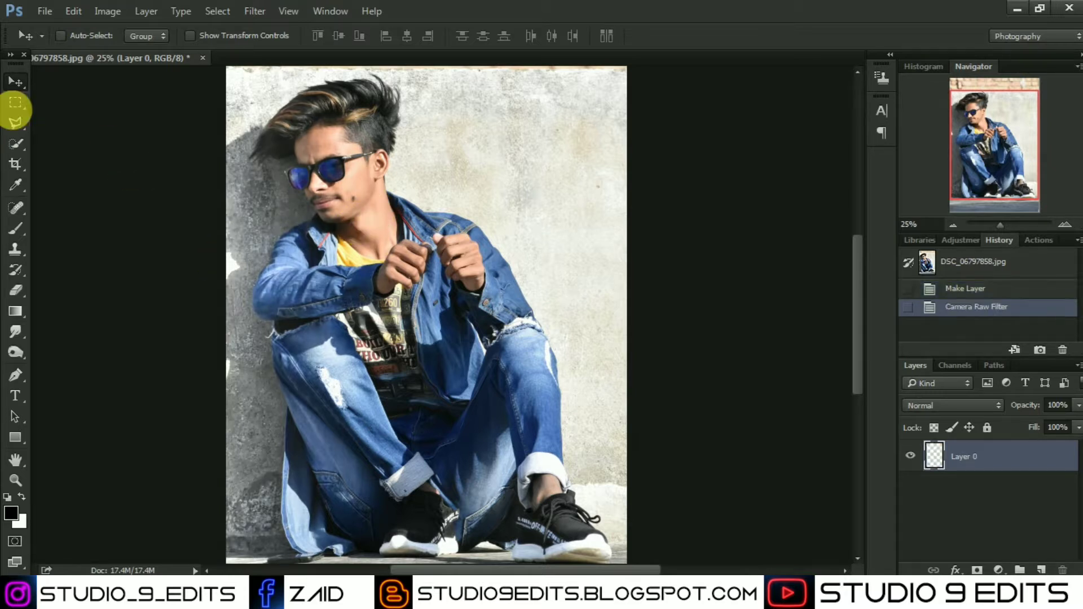
Step: Smooth the forehead skin with the Smudge tool at 20% strength, reducing the brush size for the face
left_click(15, 332)
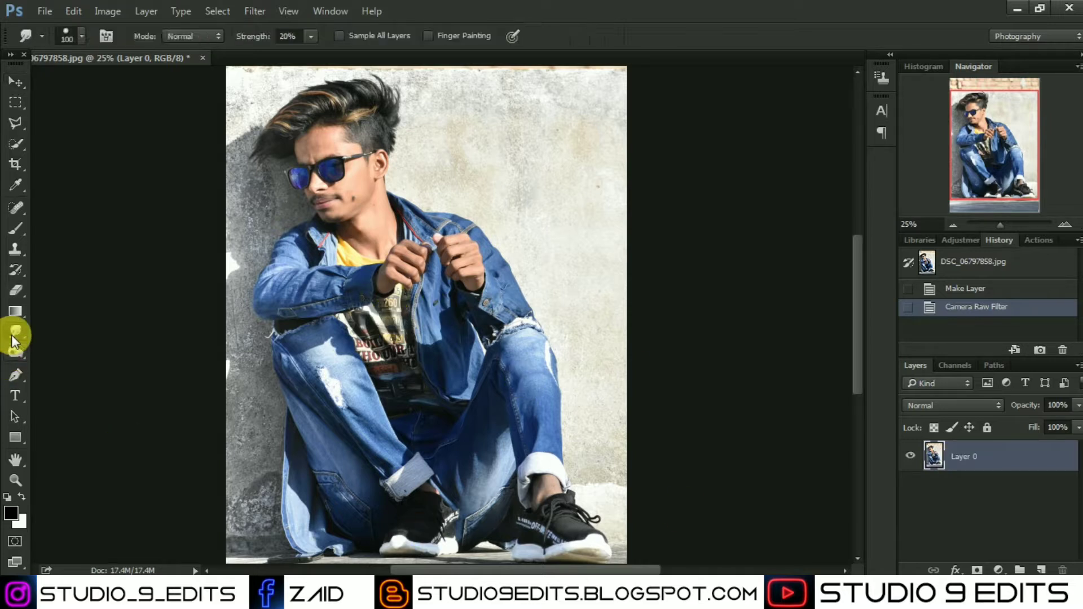
right_click(355, 305)
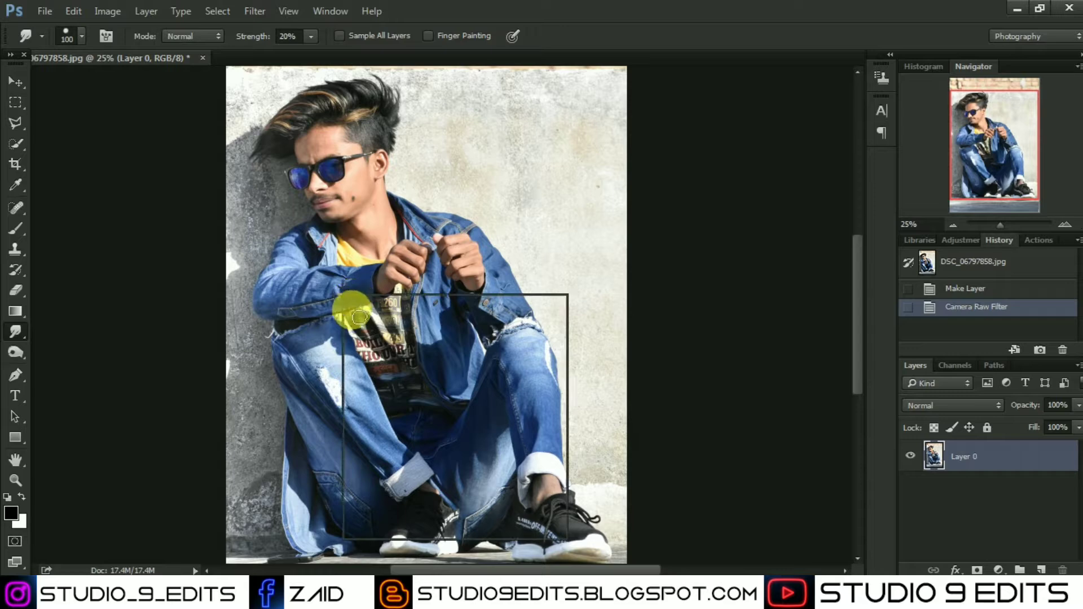
double_click(398, 449)
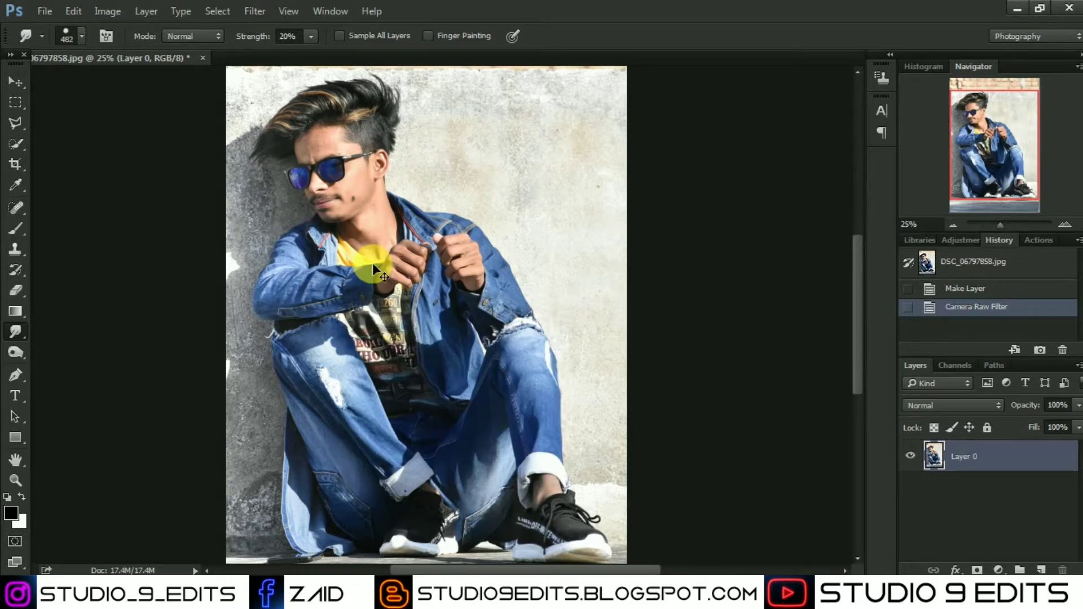
scroll(370, 262, "up", 1)
scroll(339, 214, "up", 1)
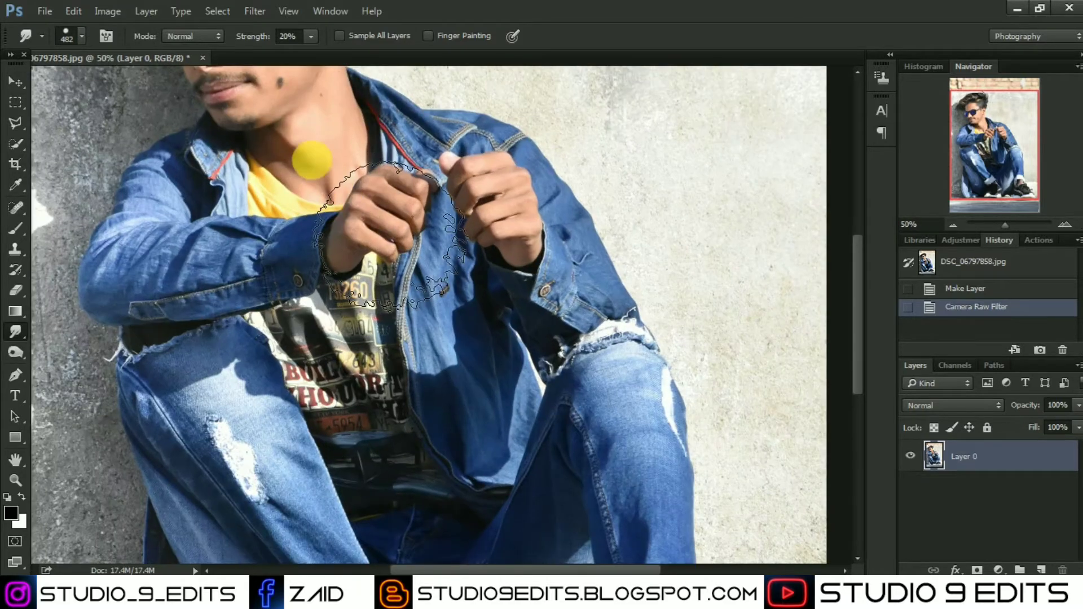
left_click_drag(298, 152, 398, 441)
key("bracketleft")
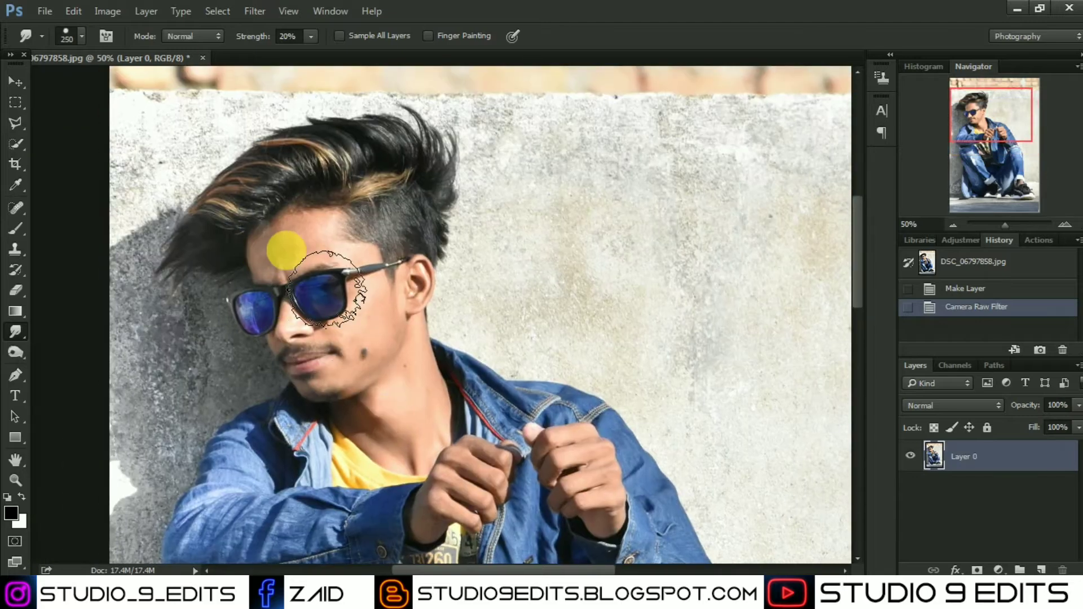
scroll(290, 248, "up", 1)
scroll(282, 249, "up", 1)
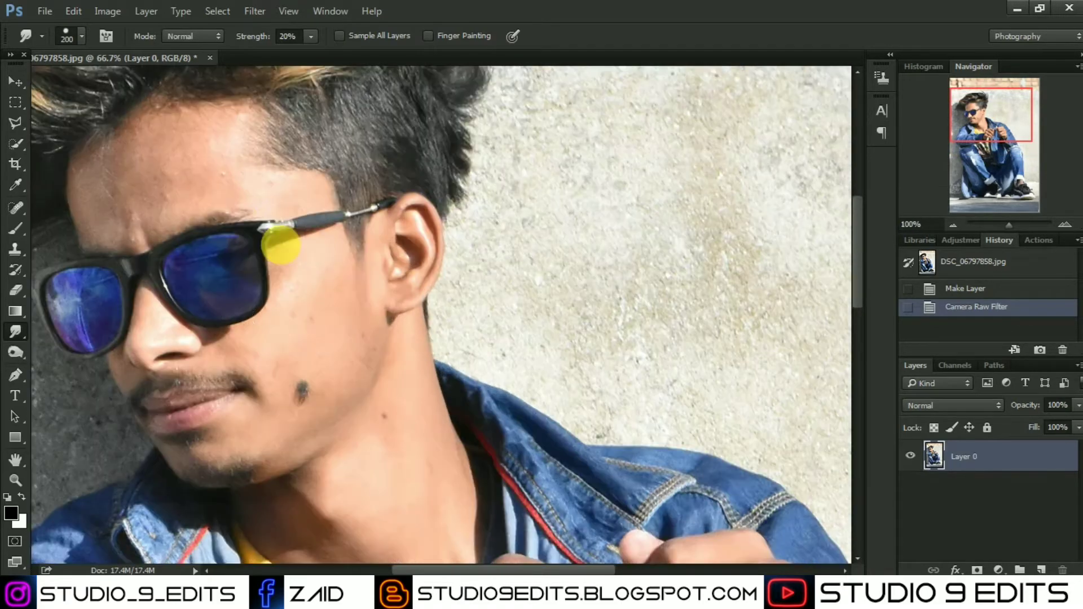
left_click_drag(269, 243, 499, 358)
key("bracketleft")
key("bracketleft")
key("bracketleft")
key("bracketleft")
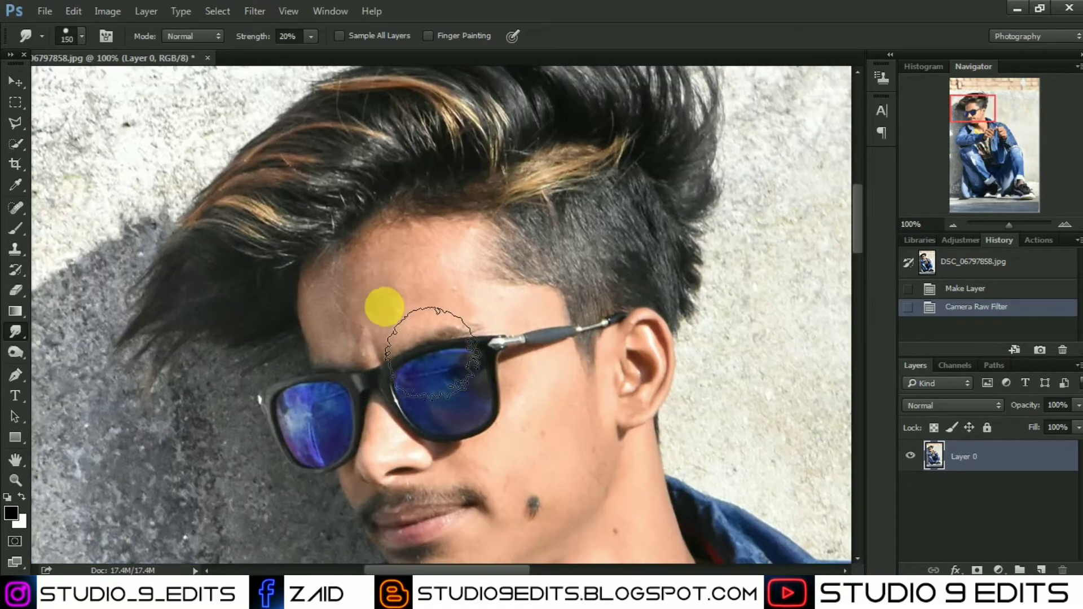
mouse_move(446, 316)
left_mouse_down()
mouse_move(416, 314)
mouse_move(431, 334)
mouse_move(488, 293)
mouse_move(410, 332)
mouse_move(401, 351)
mouse_move(398, 343)
left_mouse_up()
Step: Set the smudge strength to 28% and smooth the rest of the forehead with a smaller brush
left_click(311, 36)
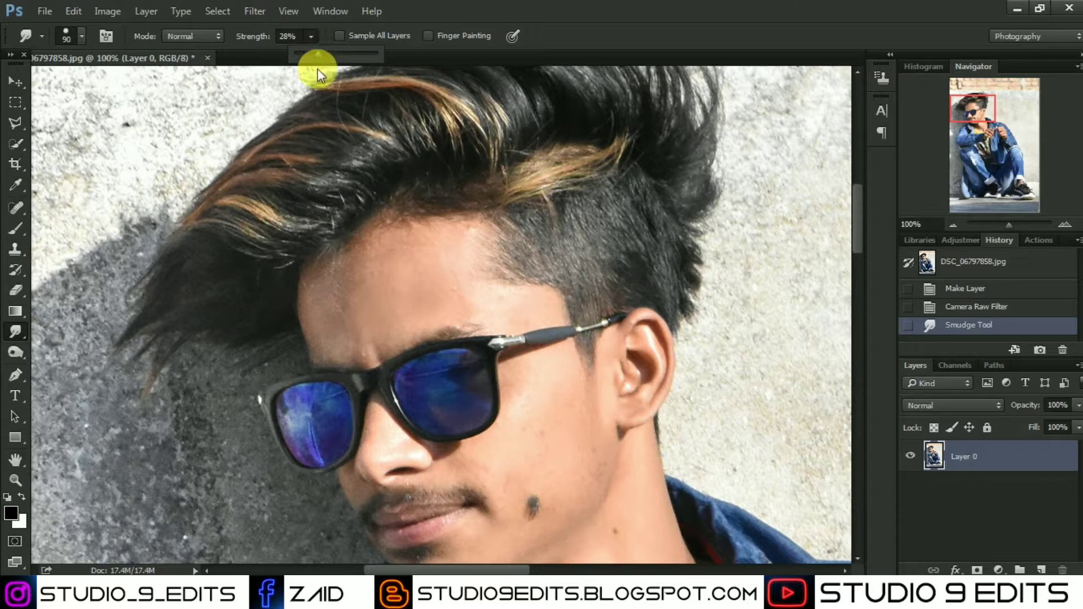
left_click(341, 304)
mouse_move(354, 330)
left_mouse_down()
mouse_move(367, 369)
mouse_move(381, 306)
mouse_move(350, 323)
mouse_move(364, 371)
mouse_move(410, 352)
mouse_move(401, 286)
mouse_move(511, 316)
left_mouse_up()
key("bracketleft")
key("bracketleft")
key("bracketleft")
mouse_move(481, 263)
left_mouse_down()
mouse_move(420, 347)
mouse_move(386, 367)
left_mouse_up()
Step: Smudge the skin of the cheek, jaw and ear smooth with a 60 to 70 px brush
left_click_drag(568, 423, 441, 326)
key("ctrl+plus")
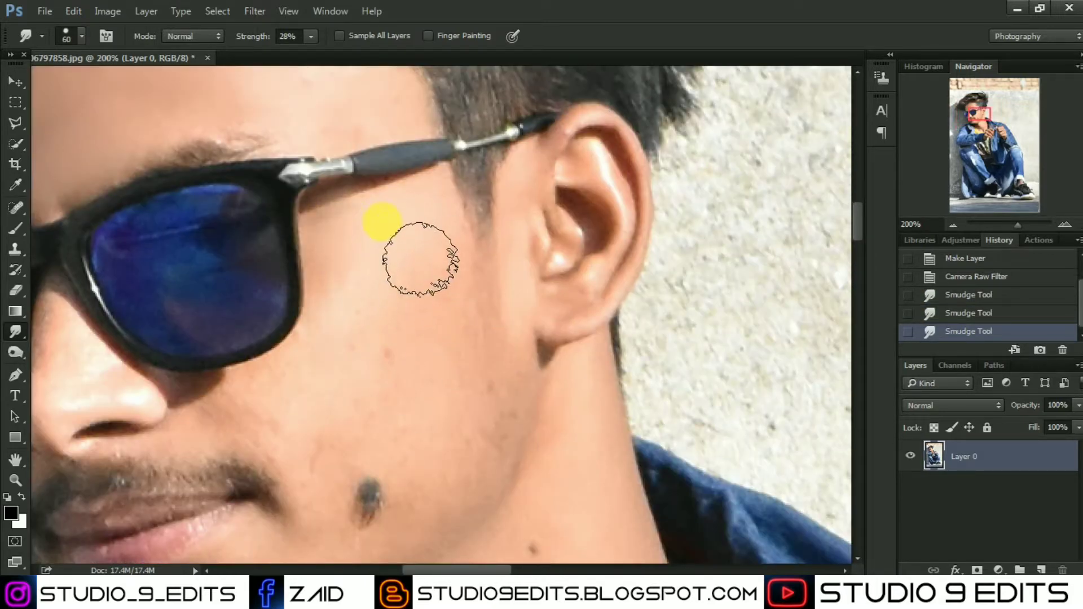
left_click_drag(504, 523, 242, 418)
left_click_drag(302, 558, 416, 391)
key("bracketright")
mouse_move(457, 462)
left_mouse_down()
mouse_move(566, 445)
mouse_move(663, 278)
left_mouse_up()
left_click_drag(614, 190, 592, 357)
key("ctrl+minus")
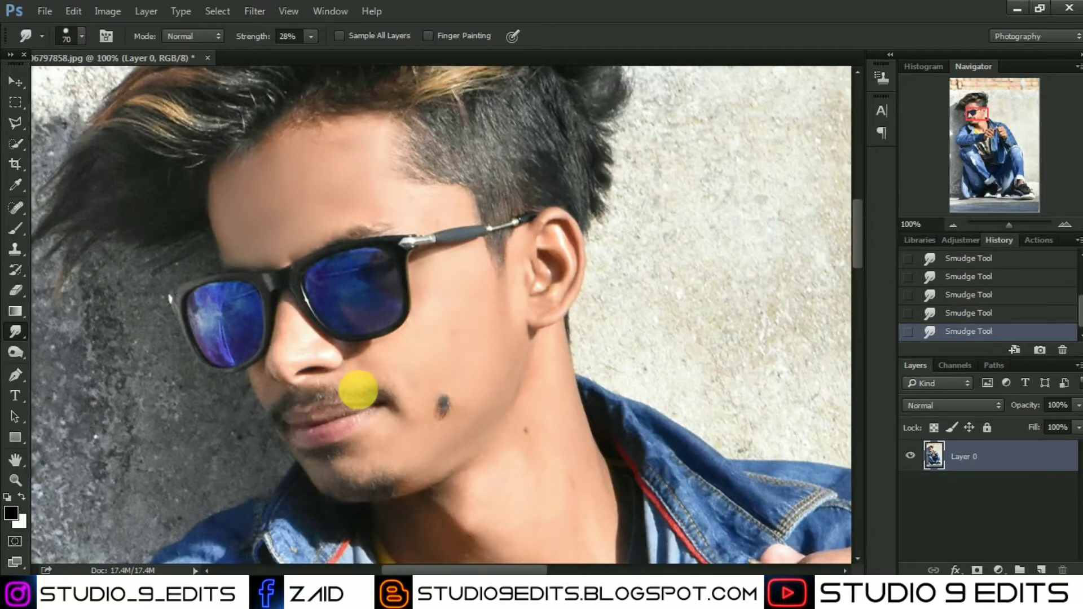
Step: Smooth the nose and the skin around it below the sunglasses, reducing the smudge brush to 25 px
key("ctrl+plus")
left_click_drag(230, 333, 604, 261)
key("bracketleft")
key("bracketleft")
key("bracketleft")
mouse_move(488, 336)
left_mouse_down()
mouse_move(499, 282)
mouse_move(662, 335)
left_mouse_up()
key("bracketleft")
key("bracketleft")
key("bracketleft")
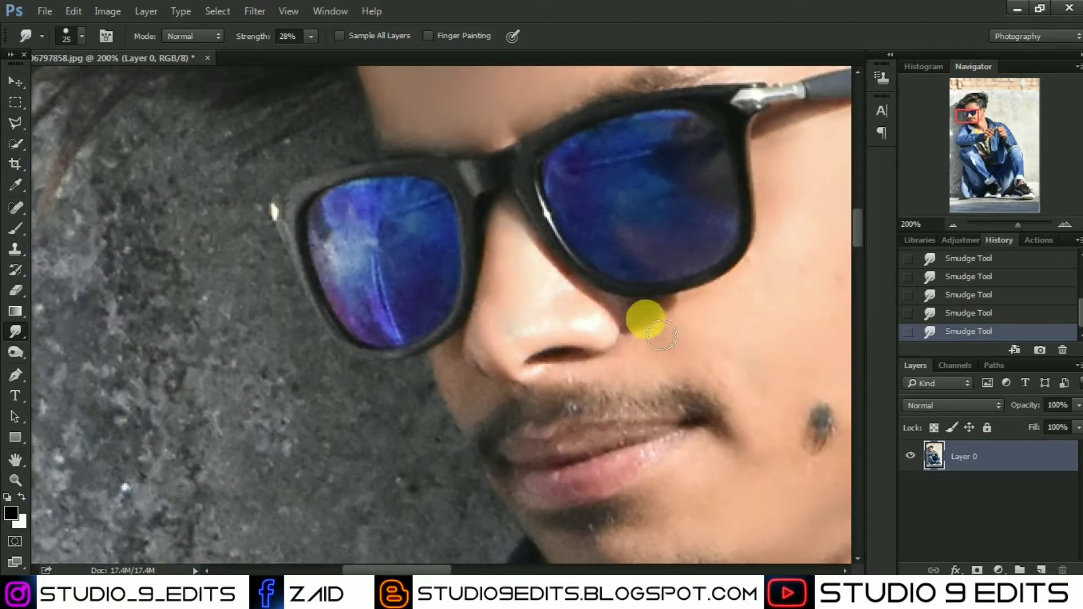
left_click_drag(583, 307, 505, 270)
left_click_drag(461, 378, 475, 350)
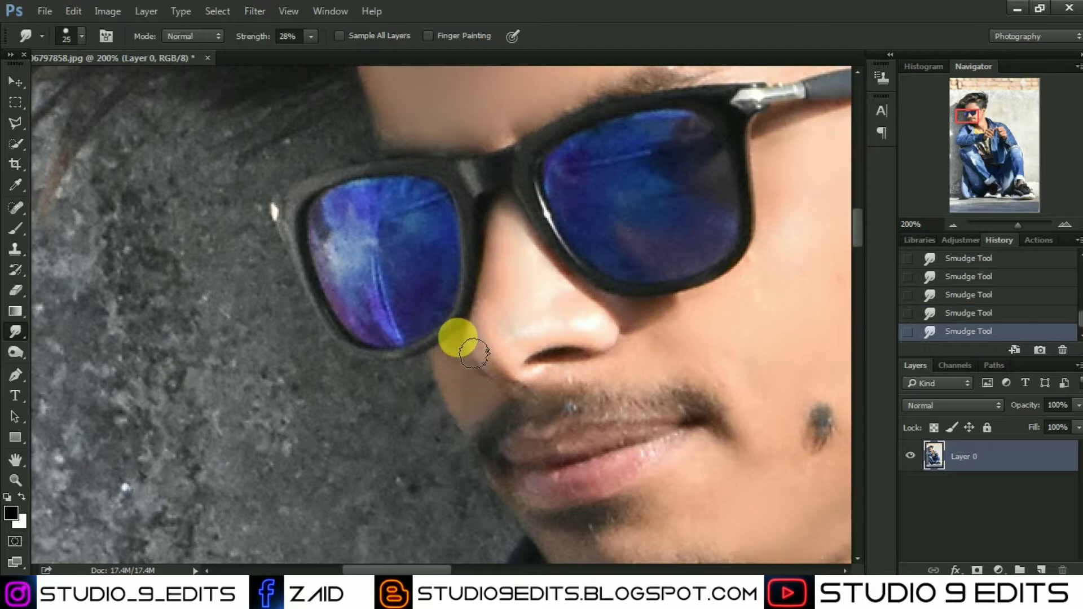
Step: Enlarge the smudge brush to 80 px and smooth the skin of the neck above the yellow shirt
left_click_drag(518, 316, 403, 145)
key("bracketright")
key("bracketright")
key("bracketright")
key("bracketright")
key("bracketright")
key("ctrl+minus")
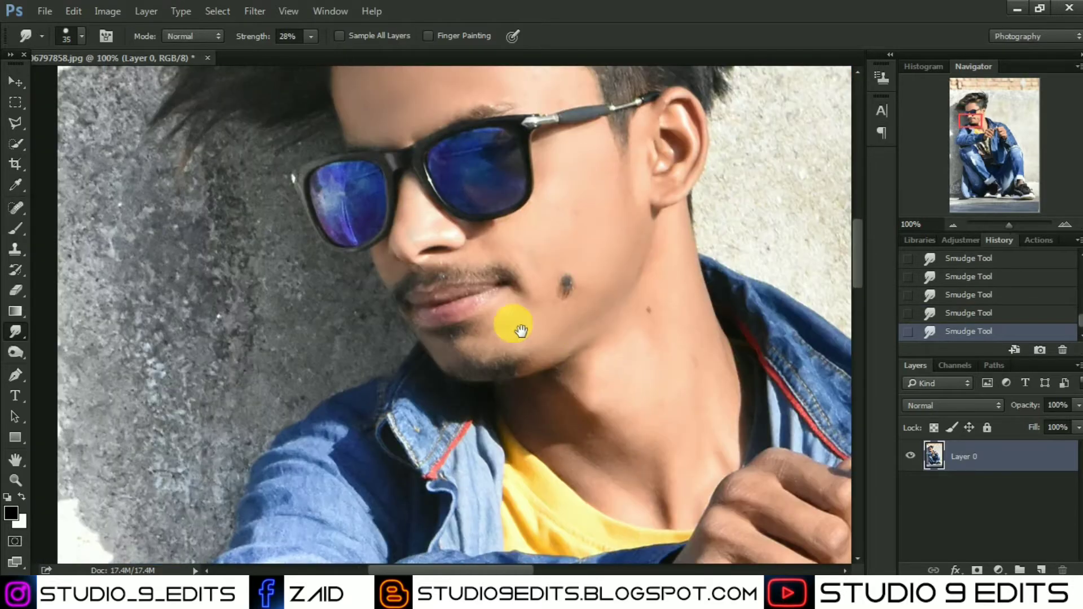
left_click_drag(518, 331, 439, 304)
key("bracketright")
mouse_move(522, 397)
left_mouse_down()
mouse_move(476, 412)
mouse_move(529, 398)
left_mouse_up()
mouse_move(539, 475)
left_mouse_down()
mouse_move(503, 439)
mouse_move(530, 460)
left_mouse_up()
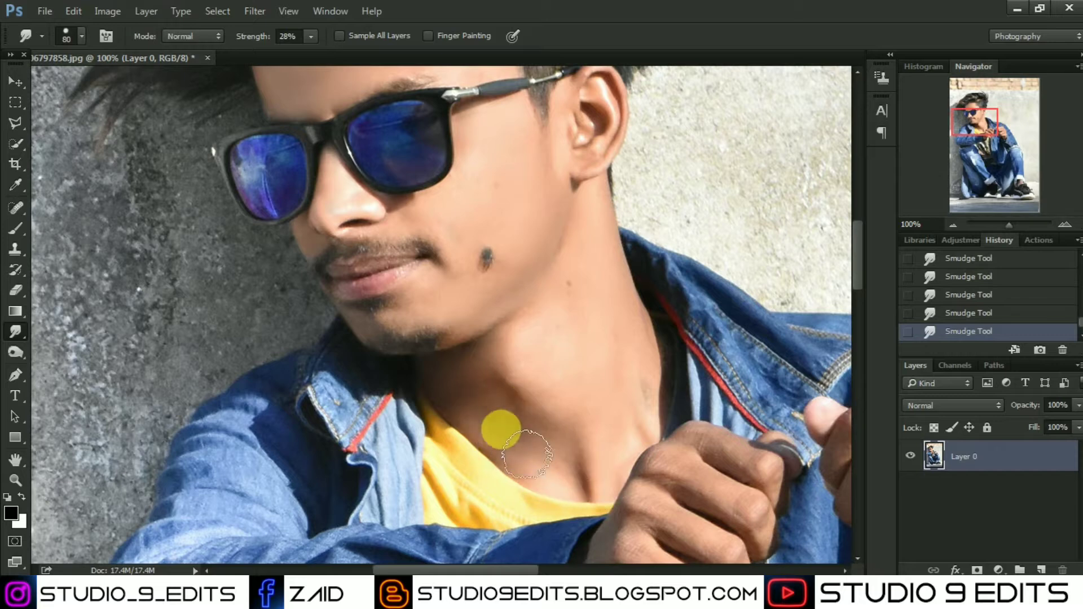
Step: Finish smoothing the neck with the smudge strength at 20% and a 100 px brush, and switch to the Move tool
left_click(310, 37)
left_click_drag(310, 54, 304, 55)
key("bracketright")
key("bracketright")
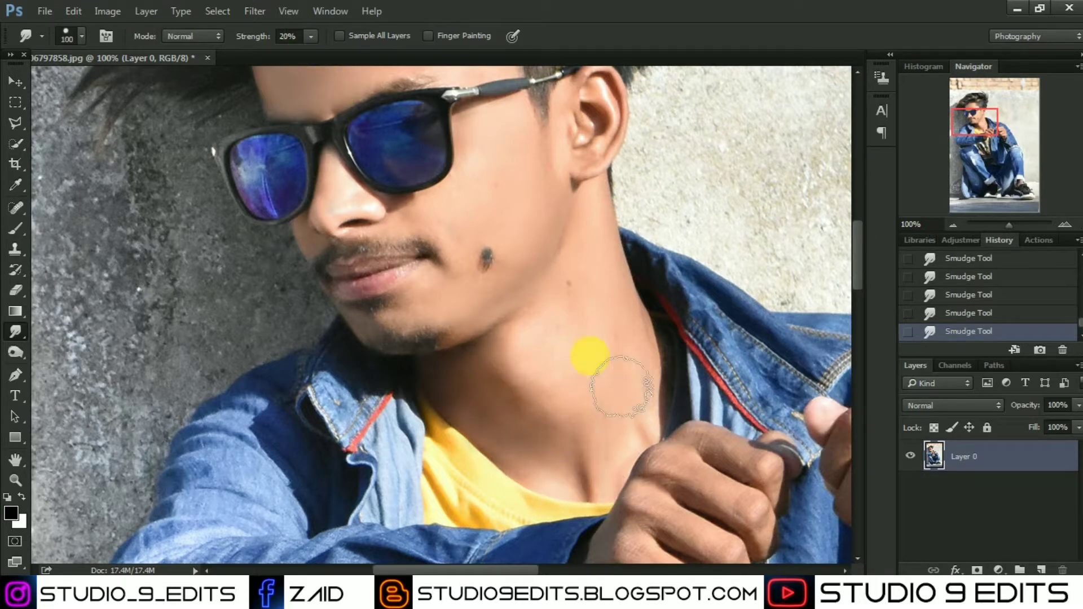
key("ctrl+minus")
key("ctrl+minus")
key("ctrl+minus")
key("ctrl+minus")
key("ctrl+minus")
left_click(16, 82)
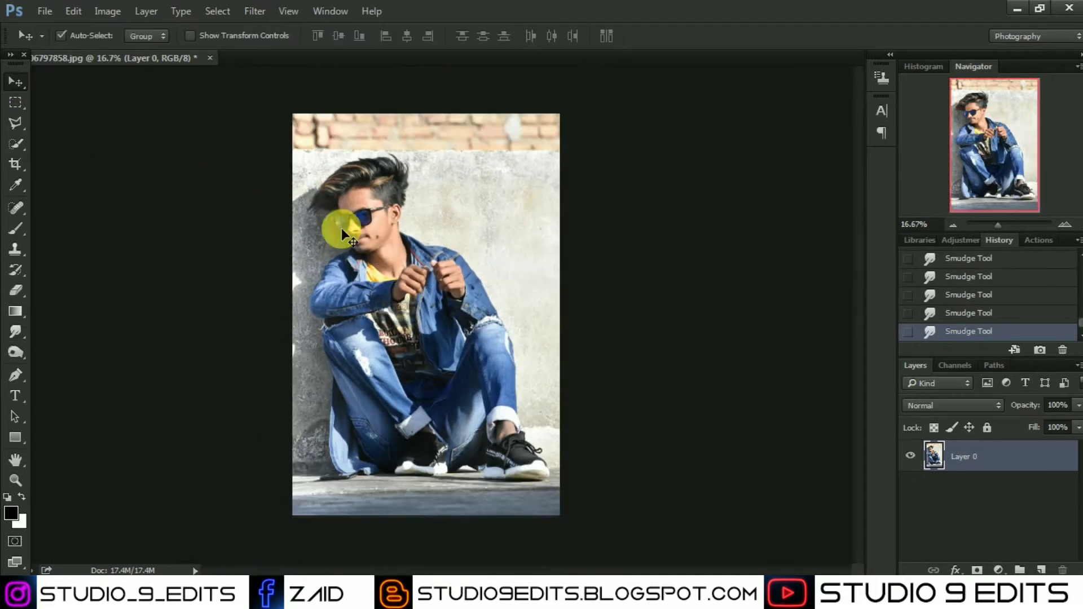
Step: Start a Pen tool path along the bottom edge of the right-hand shoe's sole, from heel to toe
key("ctrl+plus")
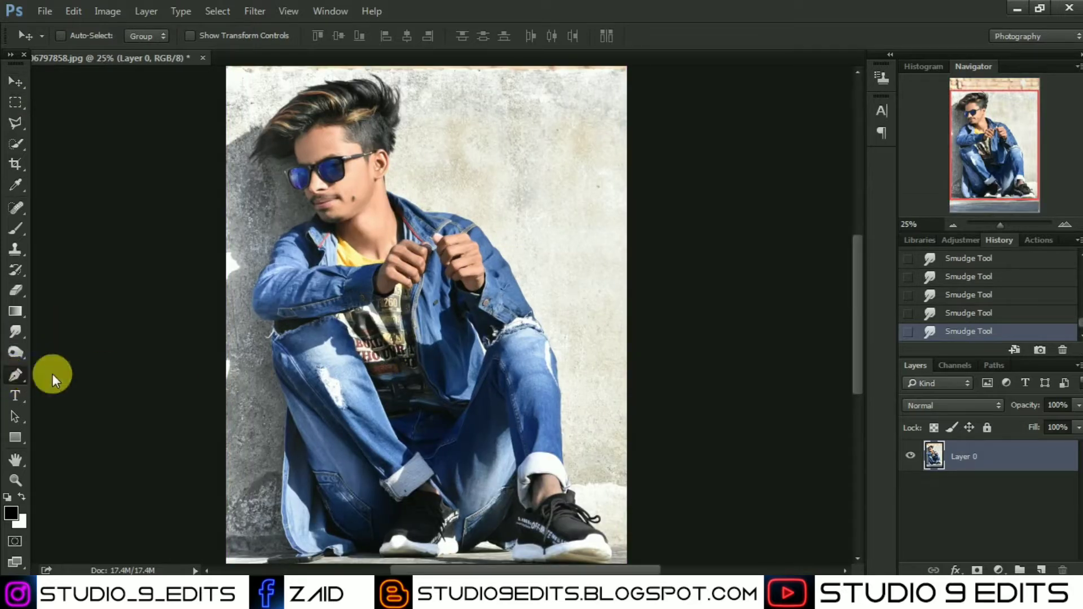
left_click(30, 373)
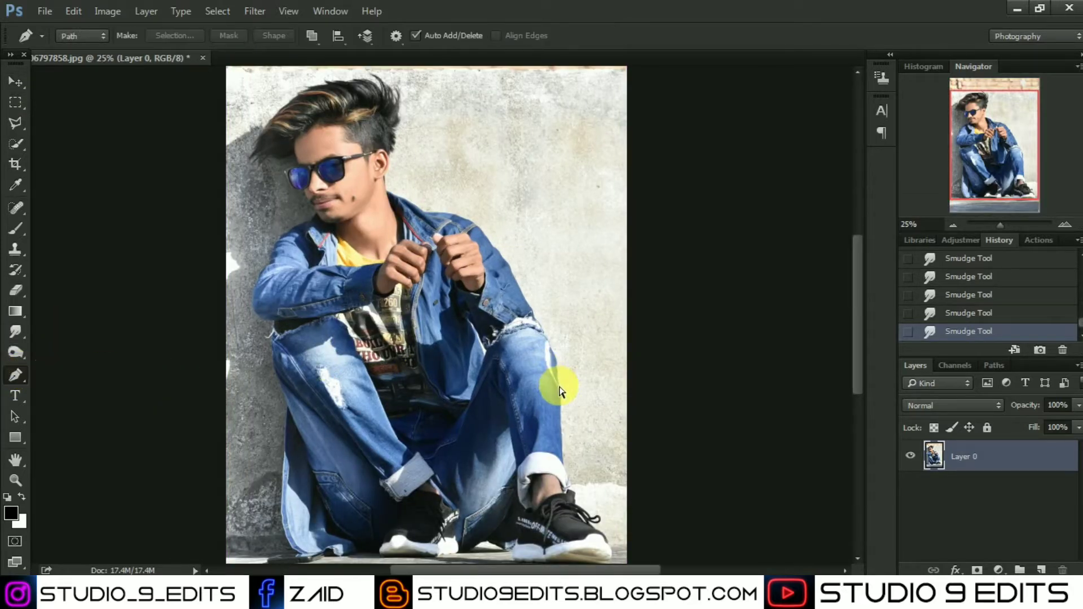
key("ctrl+plus")
left_click_drag(612, 454, 488, 238)
key("ctrl+plus")
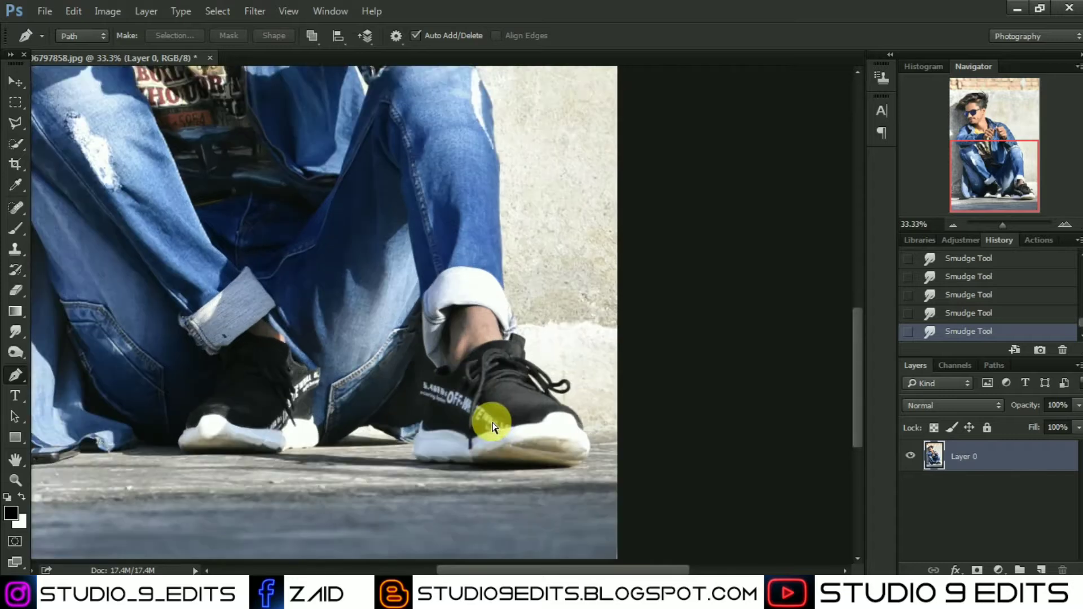
key("ctrl+plus")
key("ctrl+plus")
key("ctrl+plus")
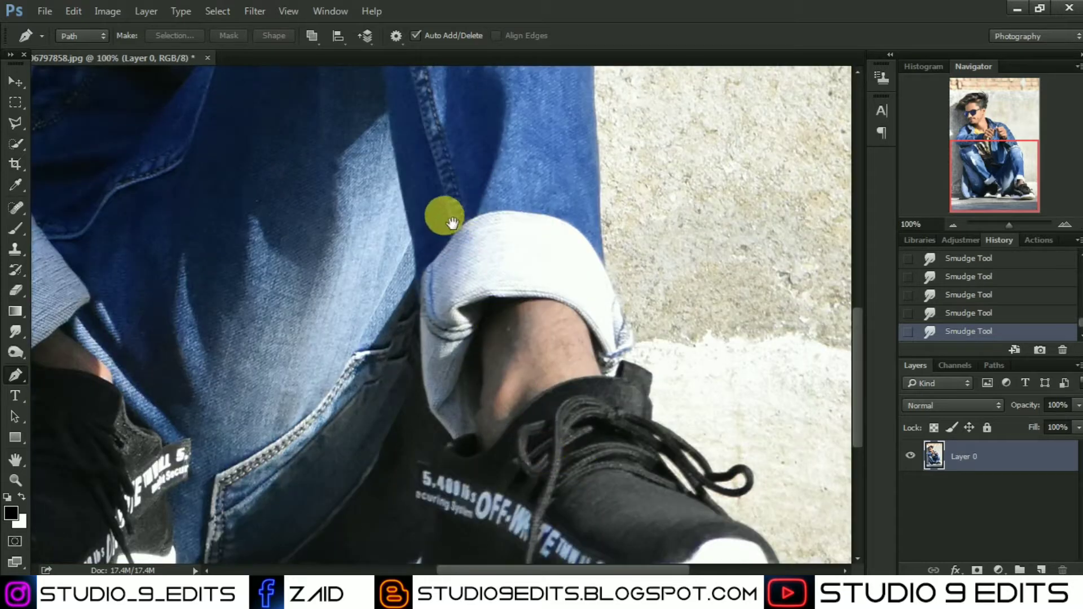
left_click_drag(589, 476, 453, 223)
left_click(290, 401)
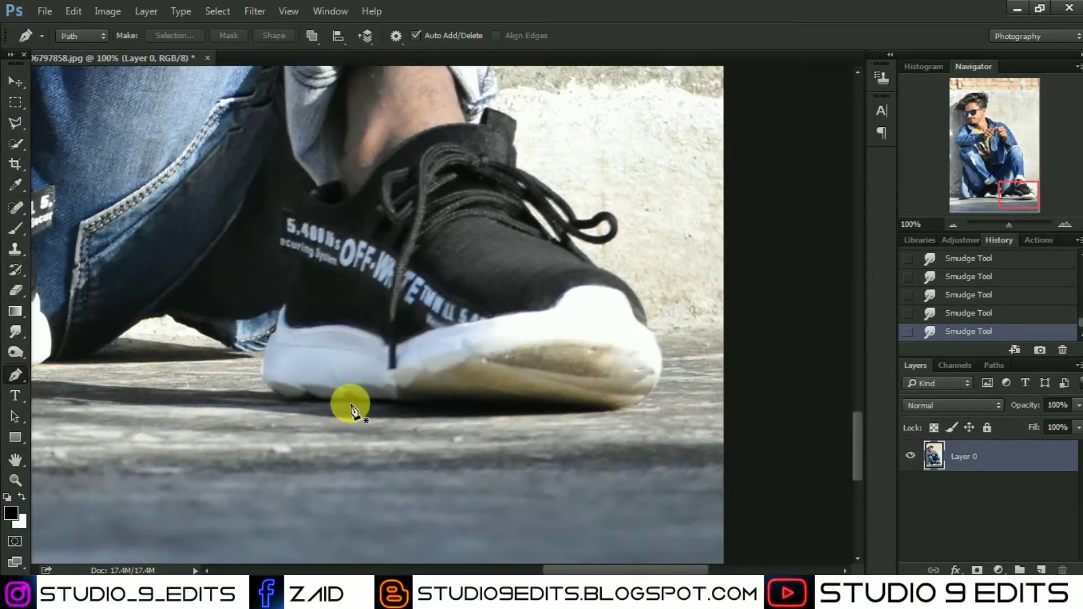
left_click(357, 401)
left_click(424, 403)
left_click(488, 406)
left_click(555, 406)
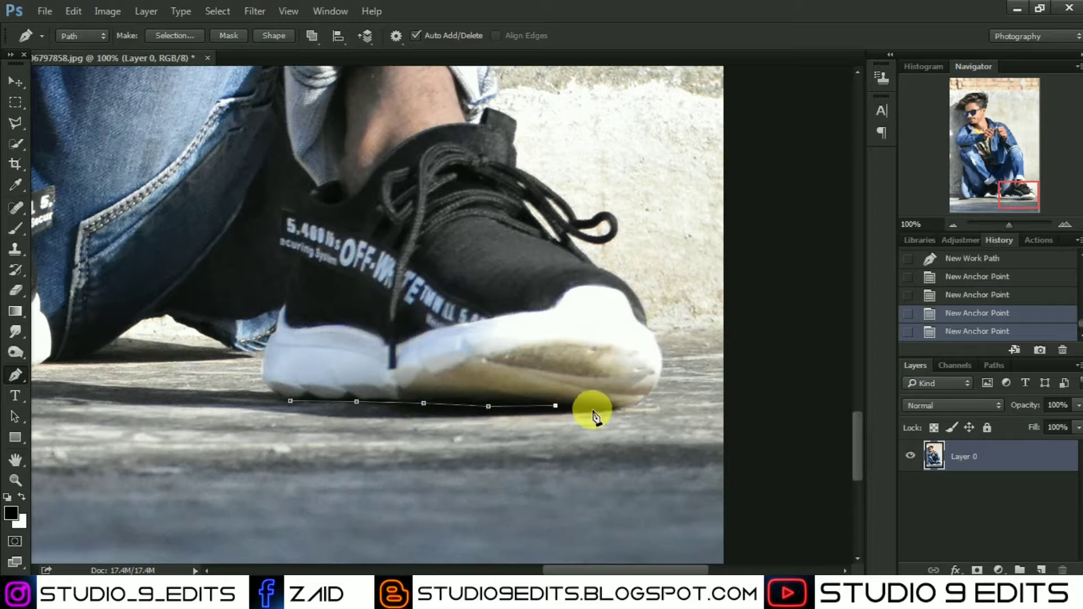
left_click(593, 409)
left_click(629, 408)
Step: Continue the path around the right-hand shoe's toe and up along its loose lace loop
key("ctrl+plus")
left_click_drag(806, 421, 455, 423)
left_click(501, 477)
left_click(524, 445)
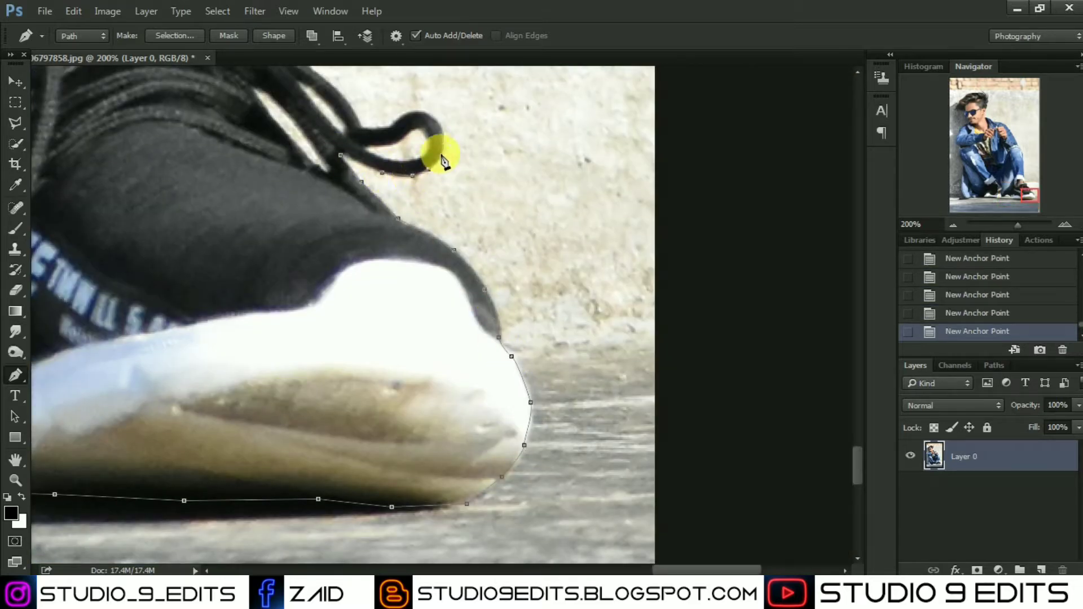
left_click(348, 102)
left_click(317, 73)
Step: Extend the path along the shoe's upper laces and around the tab at its ankle opening
left_click_drag(317, 120, 454, 354)
left_click(420, 281)
left_click(375, 259)
left_click(326, 139)
left_click_drag(295, 133, 370, 348)
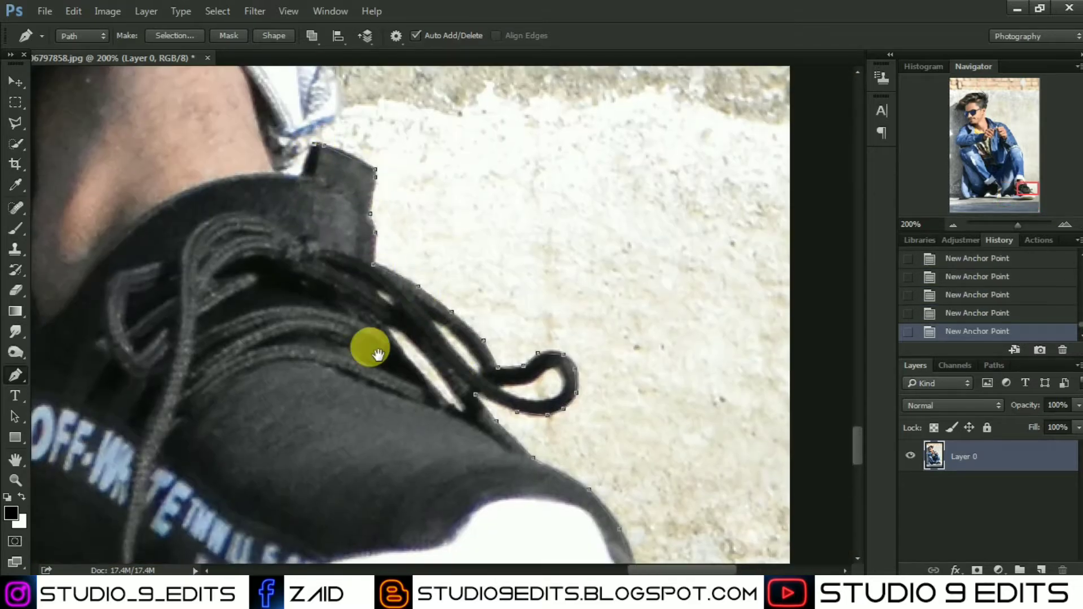
Step: Extend the path up the rolled cuff and the outer edge of the jeans leg, past the ripped knee to the jacket sleeve
left_click(408, 286)
left_click(356, 169)
left_click_drag(347, 82, 423, 430)
left_click_drag(416, 93, 429, 479)
left_click(384, 148)
left_click_drag(384, 152, 414, 525)
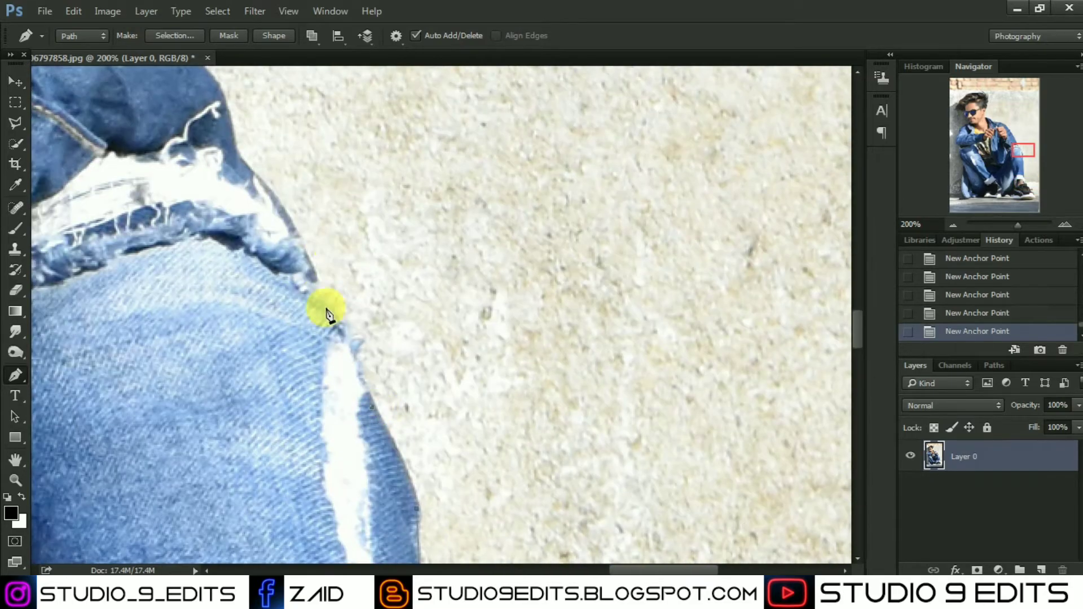
left_click(309, 286)
left_click(232, 149)
left_click_drag(244, 205, 460, 426)
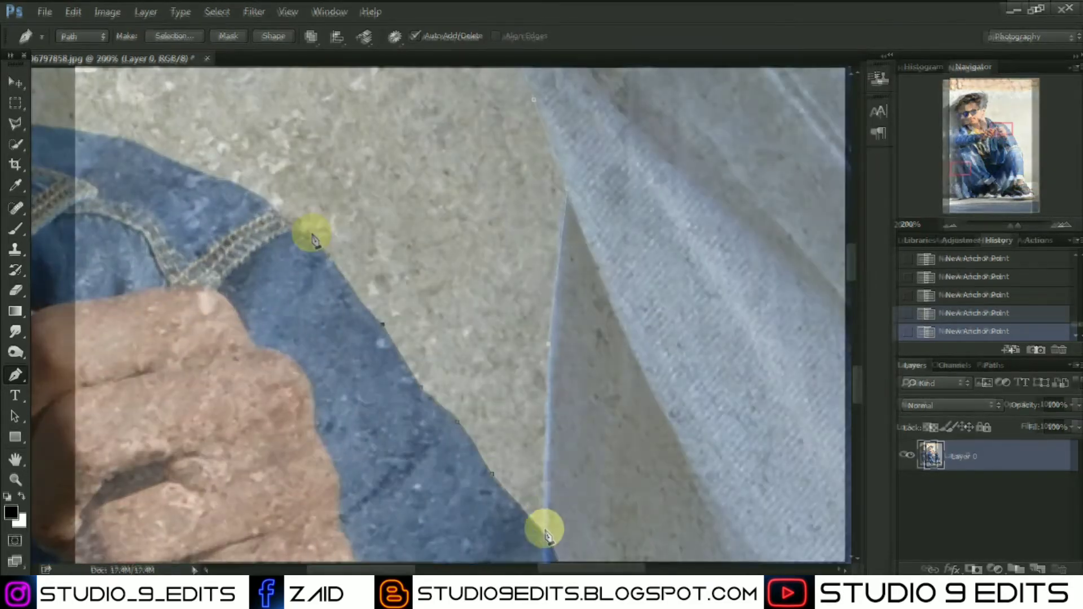
Step: Trace the path down the outer edge of the hanging denim at the photo's left, curving toward the phone on the ground
left_click(480, 341)
left_click(480, 385)
left_click(497, 479)
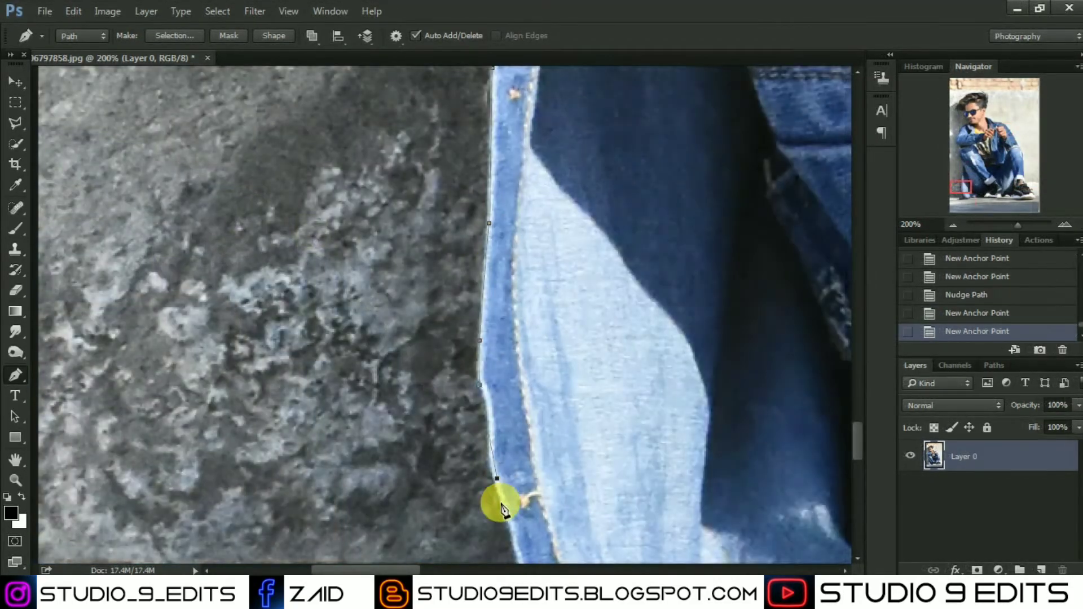
left_click_drag(501, 501, 400, 235)
left_click(417, 292)
left_click(438, 339)
left_click(468, 396)
left_click(500, 414)
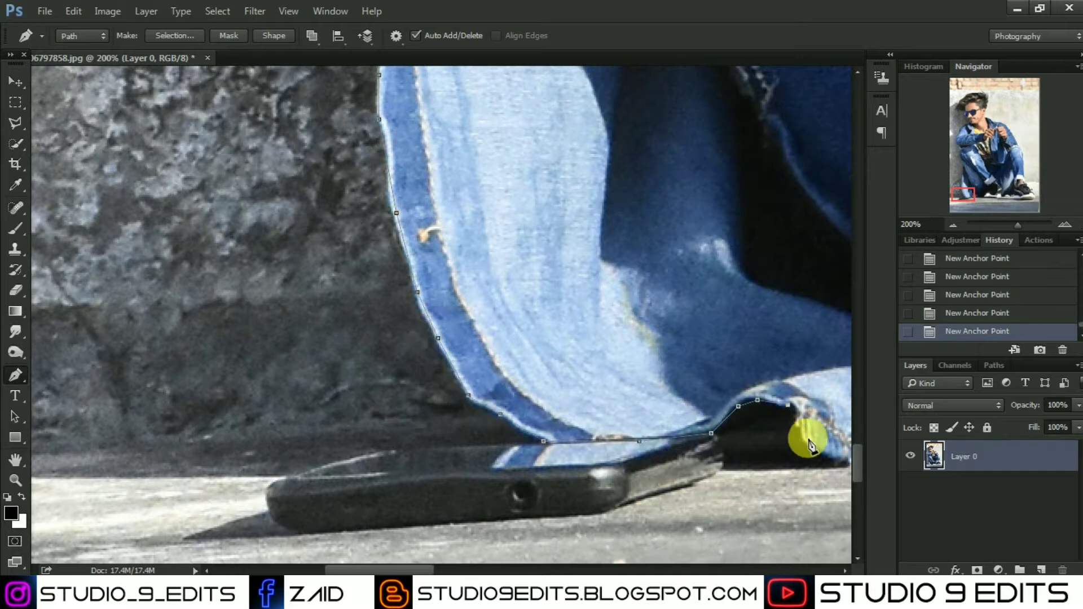
Step: Continue the path along the bottom edge of the denim and across the dark gap to the left-hand shoe
left_click(809, 441)
left_click_drag(809, 442, 442, 359)
left_click(516, 374)
left_click(609, 360)
left_click(609, 319)
left_click(681, 338)
left_click(742, 354)
left_click(796, 351)
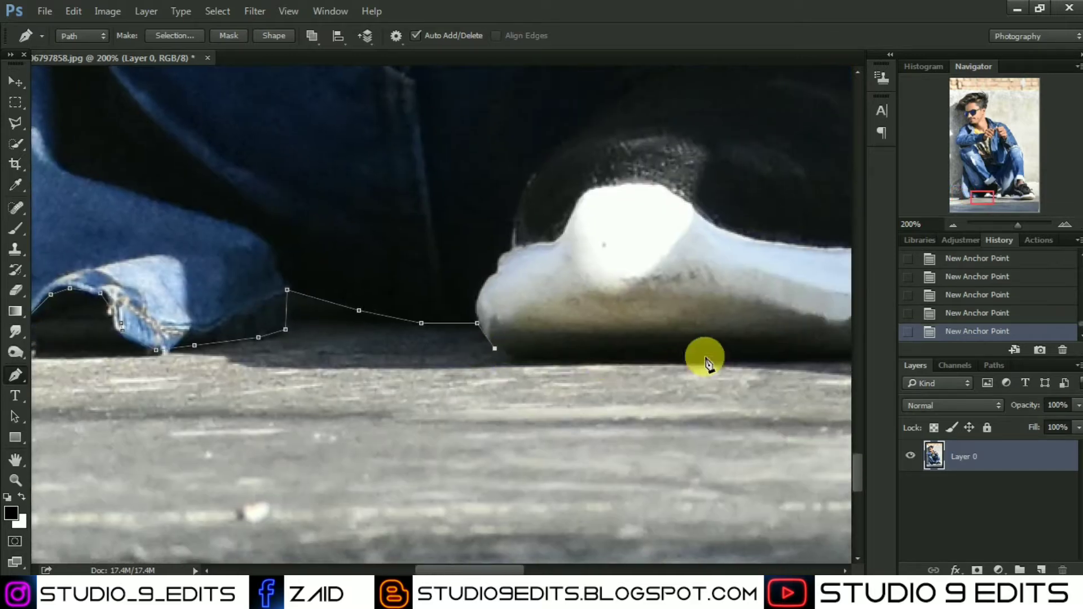
Step: Extend the path along the left-hand shoe's sole, across the gap behind it and up the arch under the dark denim
left_click(483, 335)
left_click(545, 335)
left_click(598, 317)
left_click(635, 319)
left_click(683, 309)
left_click(741, 268)
left_click(796, 234)
left_click_drag(796, 234, 426, 297)
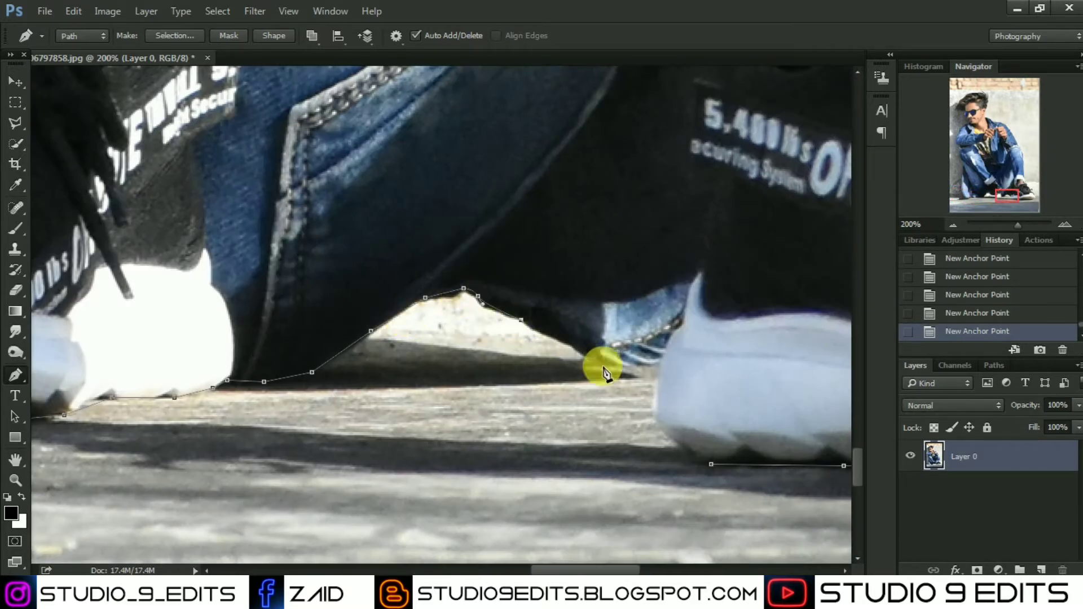
Step: Trace the frayed hem and the right-hand shoe's heel down to the sole, closing the path at its starting anchor
left_click(624, 369)
left_click(657, 363)
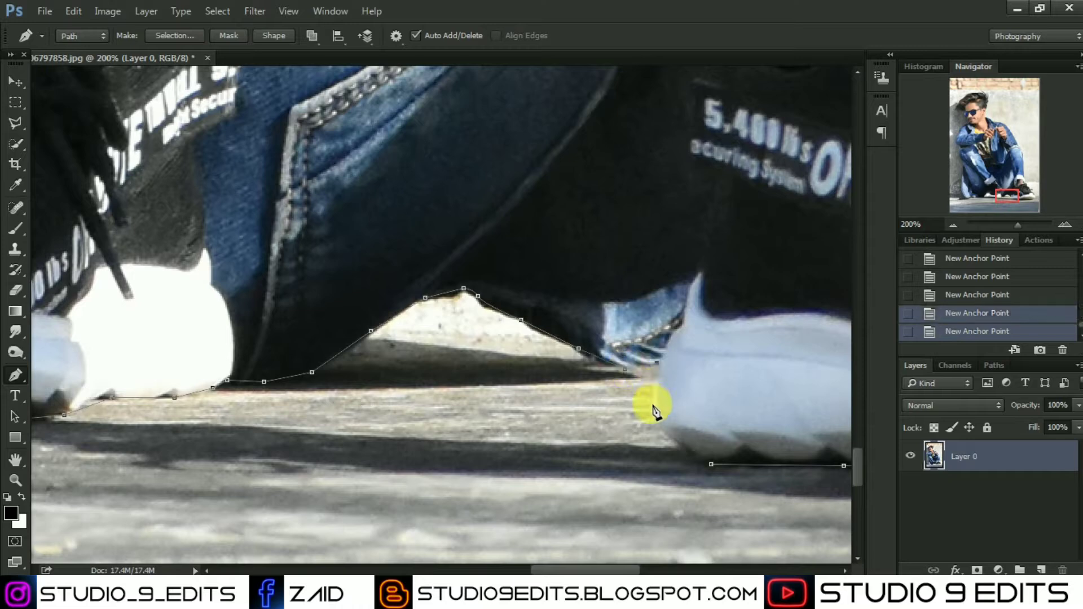
left_click_drag(652, 409, 652, 415)
left_click(710, 465)
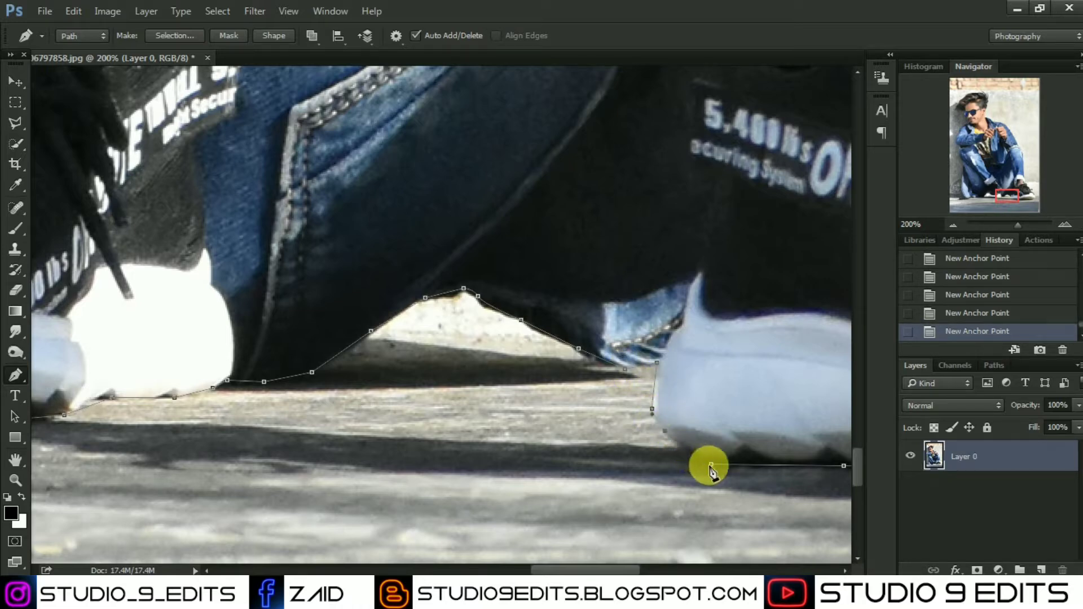
left_click(710, 464)
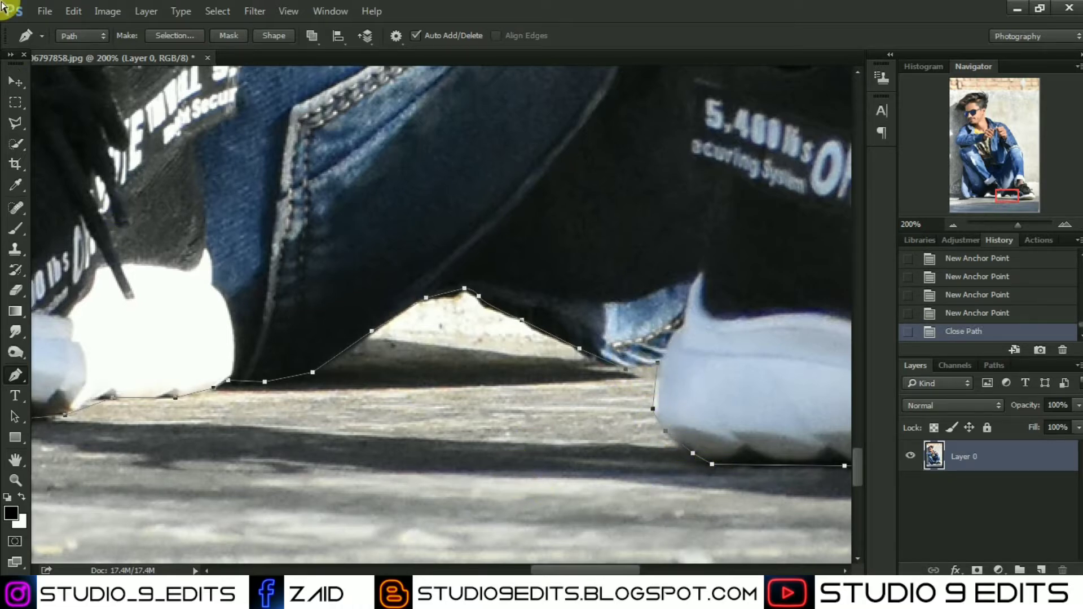
Step: Convert the closed path into a new anti-aliased selection with a feather radius of 0 pixels
key("ctrl+minus")
key("ctrl+0")
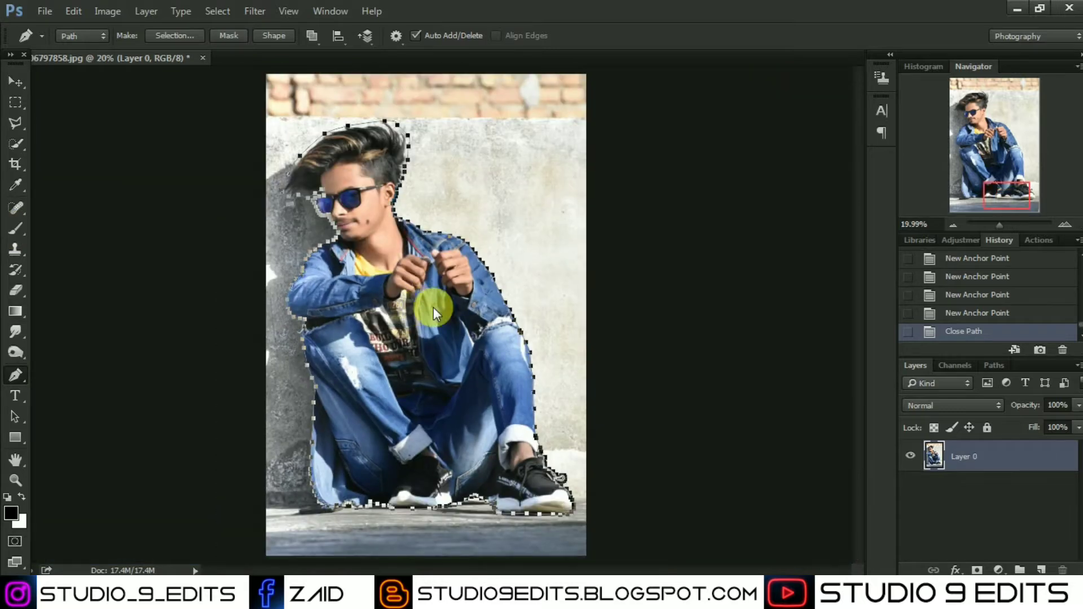
right_click(434, 307)
left_click(483, 284)
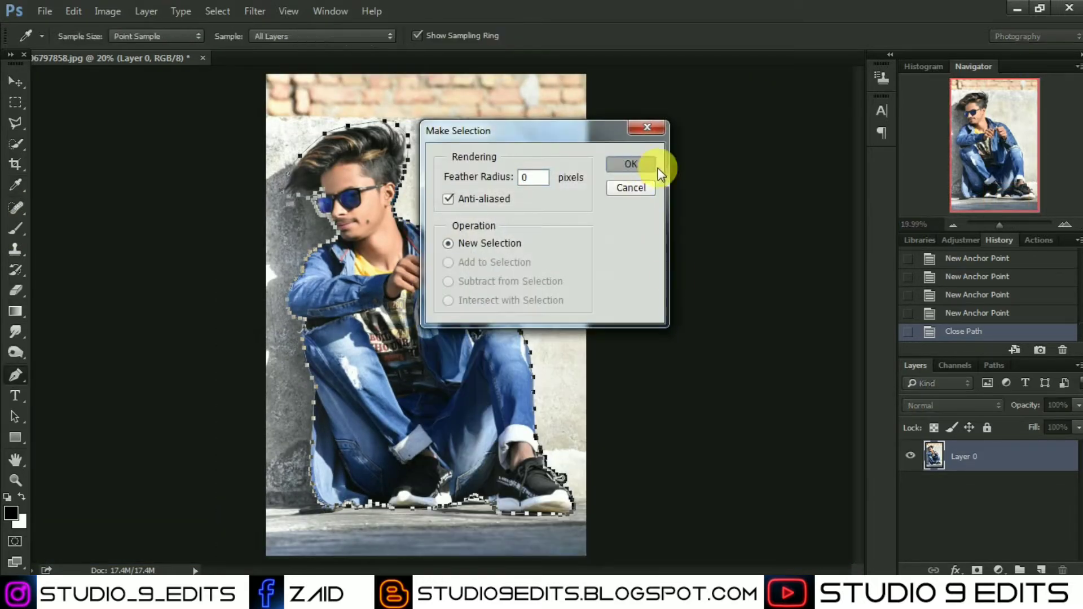
left_click(648, 164)
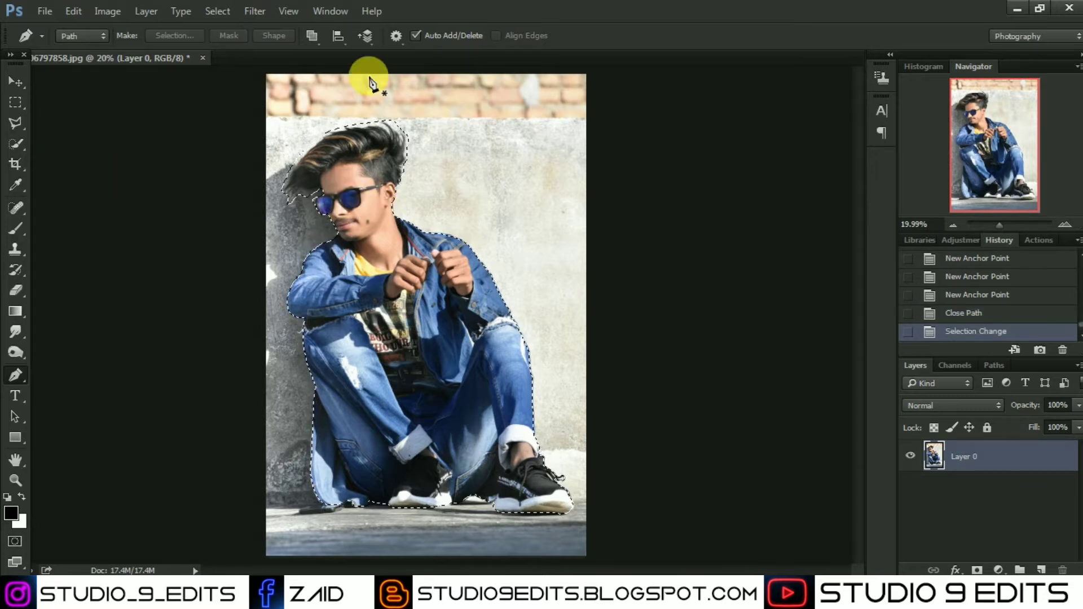
Step: Open Refine Edge for the man's selection and set the refinement brush size to 88
left_click(16, 122)
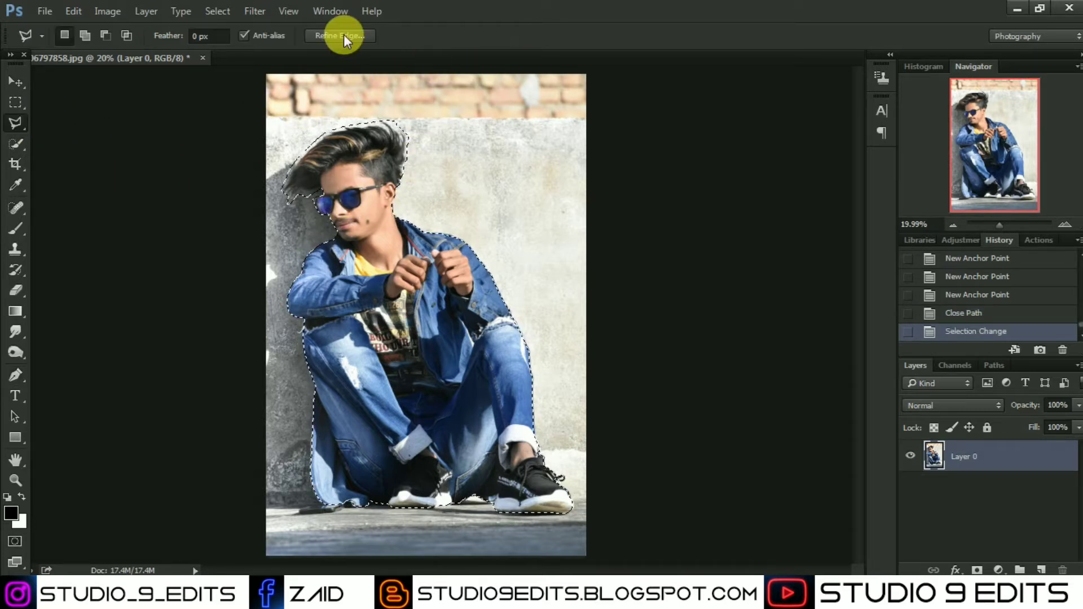
left_click(344, 35)
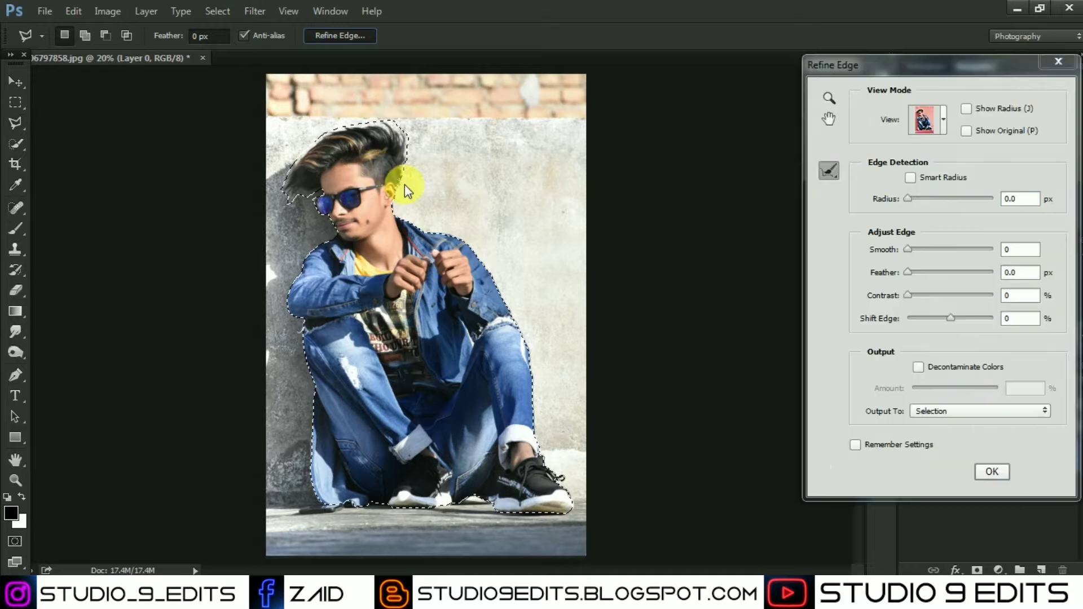
key("ctrl+plus")
left_click_drag(384, 125, 411, 254)
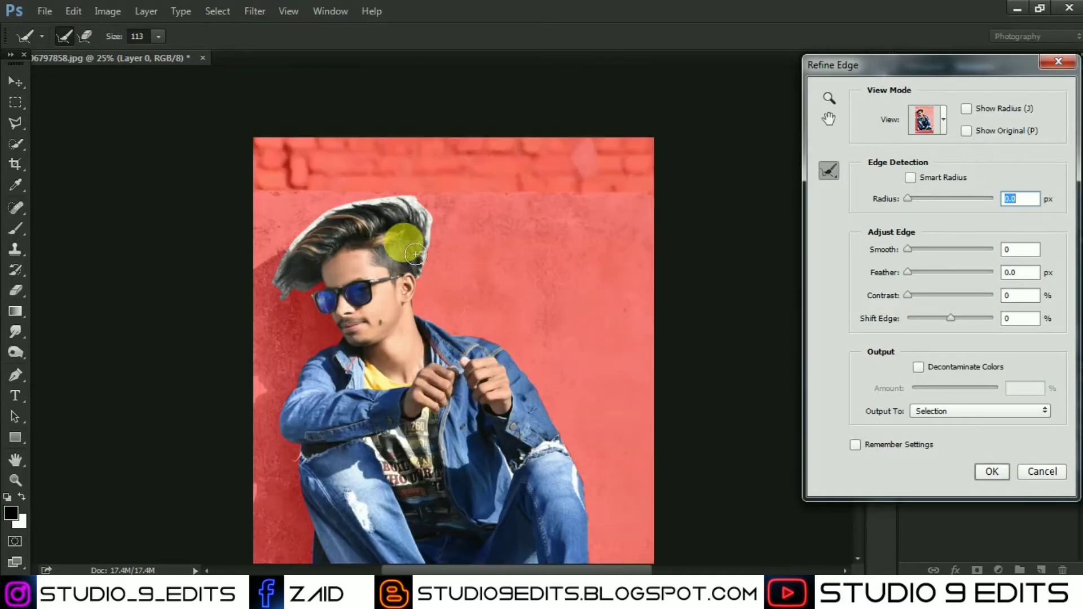
key("ctrl+plus")
key("ctrl+plus")
left_click_drag(473, 305, 575, 441)
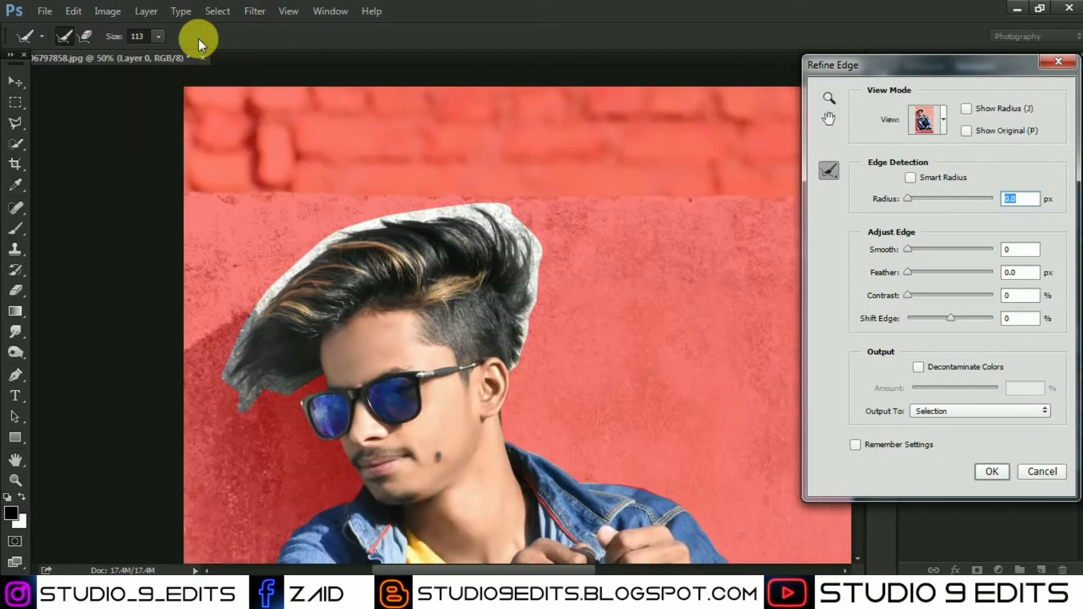
left_click_drag(125, 52, 125, 52)
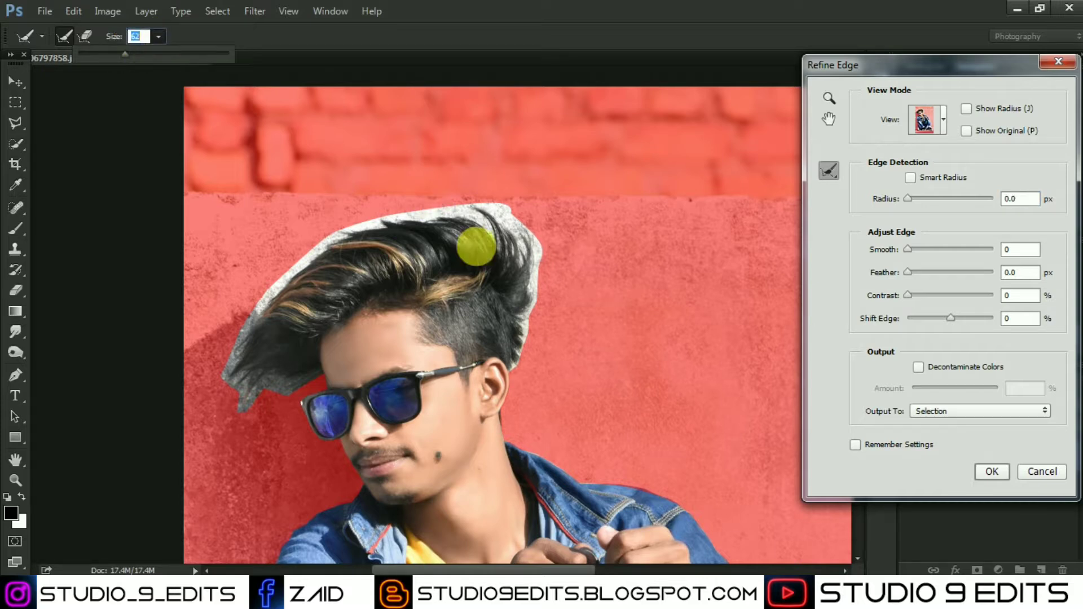
left_click(144, 53)
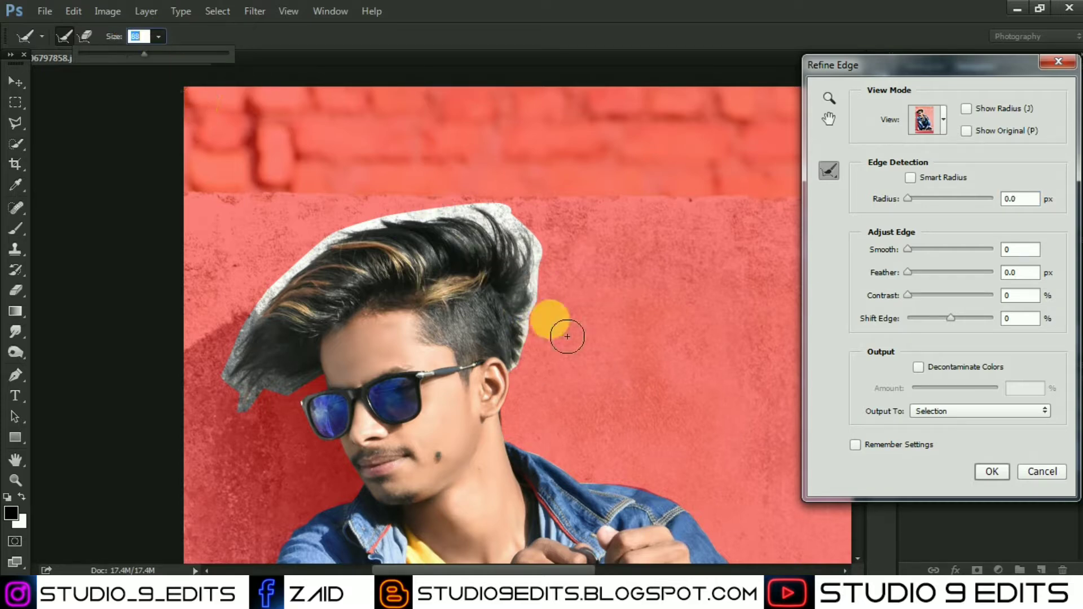
Step: Brush around the entire hair outline to refine its strands and output the result as a selection
left_click(521, 352)
left_click_drag(548, 339, 551, 295)
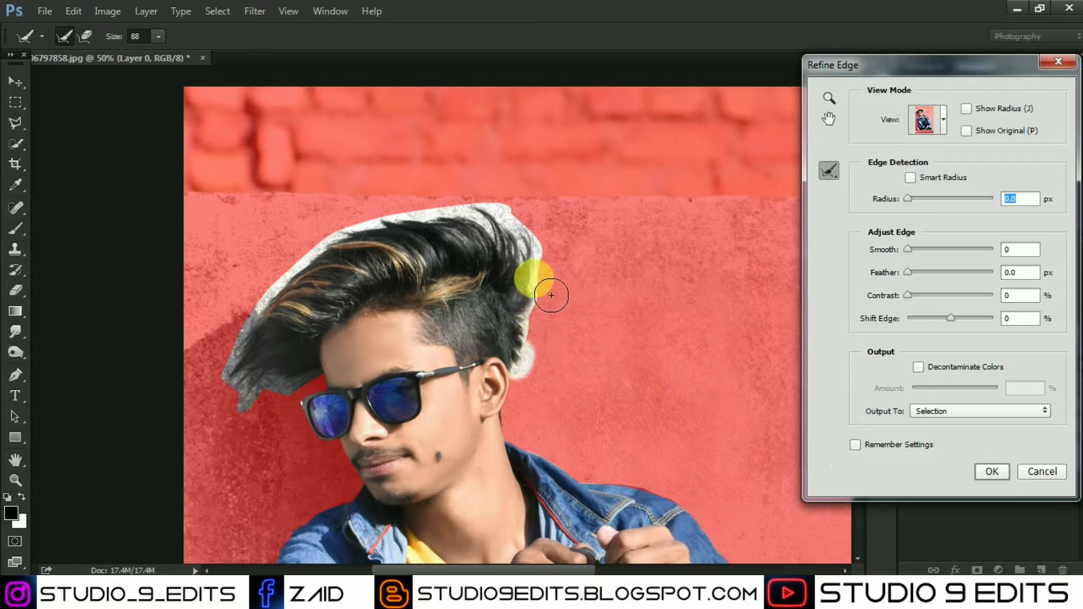
mouse_move(550, 254)
left_mouse_down()
mouse_move(484, 220)
mouse_move(417, 224)
mouse_move(320, 270)
mouse_move(276, 323)
mouse_move(251, 386)
mouse_move(261, 417)
mouse_move(310, 398)
left_mouse_up()
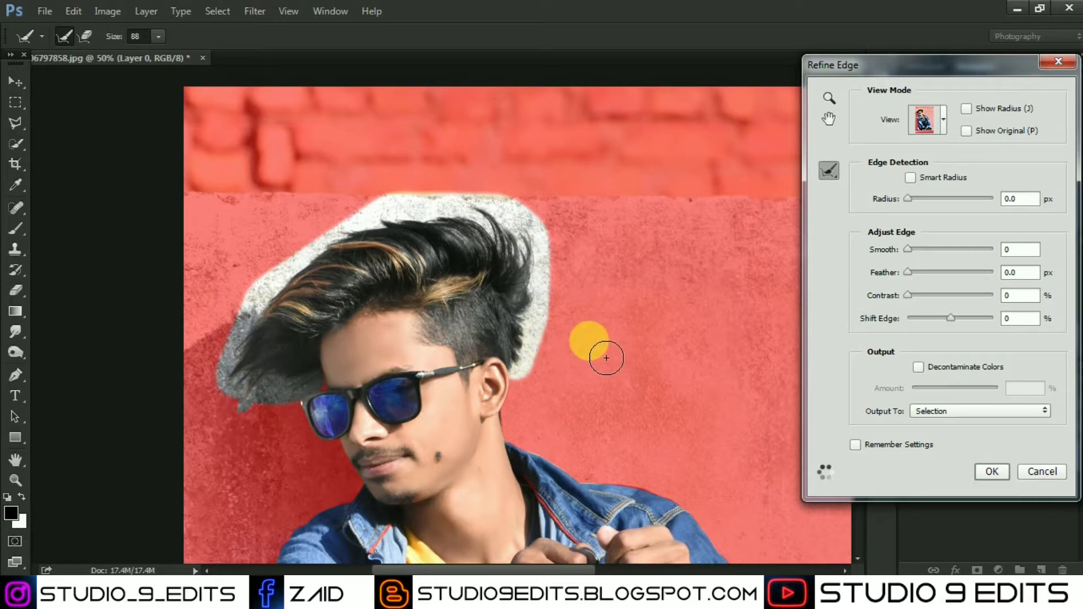
left_click_drag(607, 357, 492, 317)
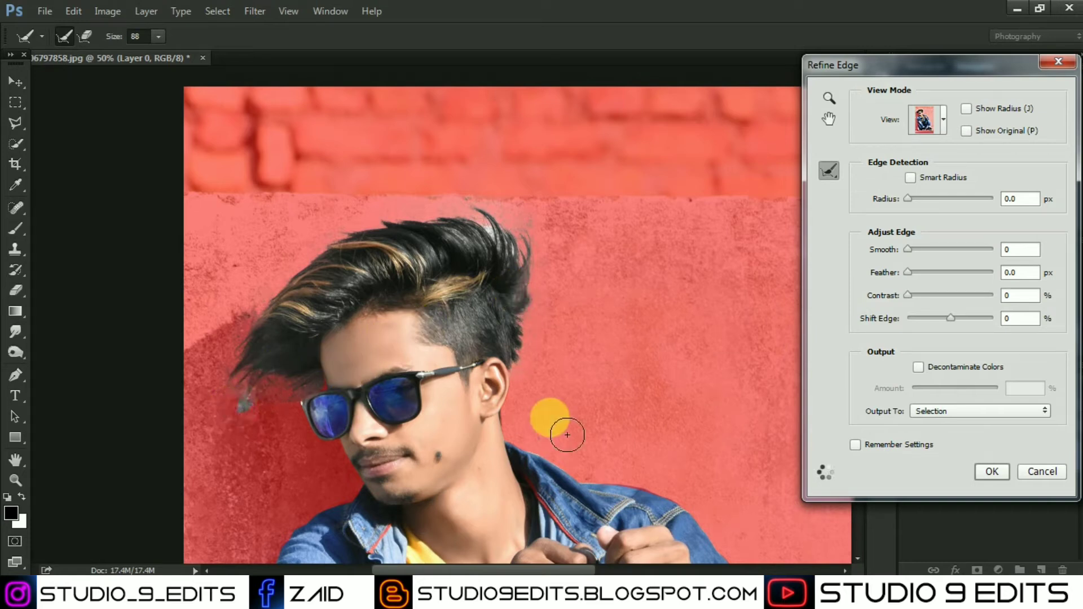
mouse_move(567, 435)
left_mouse_down()
mouse_move(608, 368)
mouse_move(606, 346)
mouse_move(503, 233)
left_mouse_up()
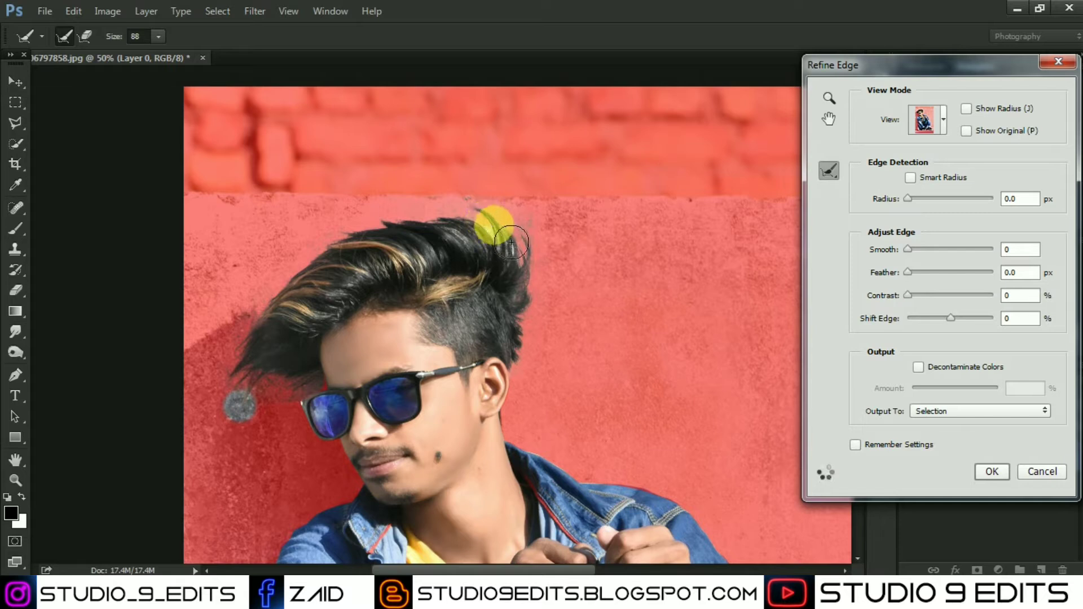
mouse_move(500, 233)
left_mouse_down()
mouse_move(523, 262)
mouse_move(764, 333)
left_mouse_up()
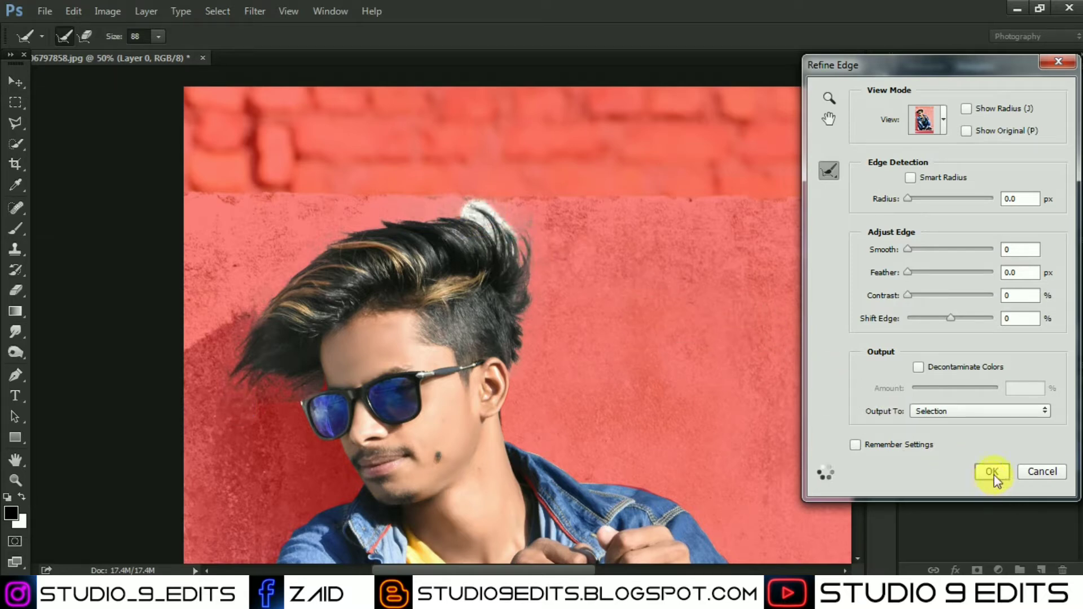
left_click(992, 473)
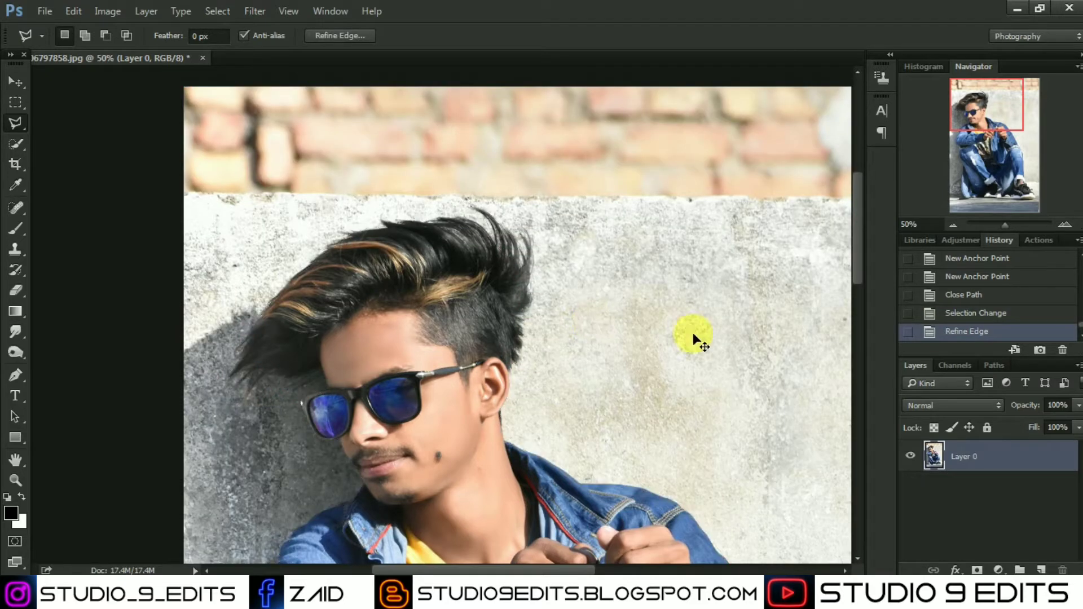
Step: Add a layer mask from the refined selection to Layer 0 and apply it to cut away the background
key("ctrl+0")
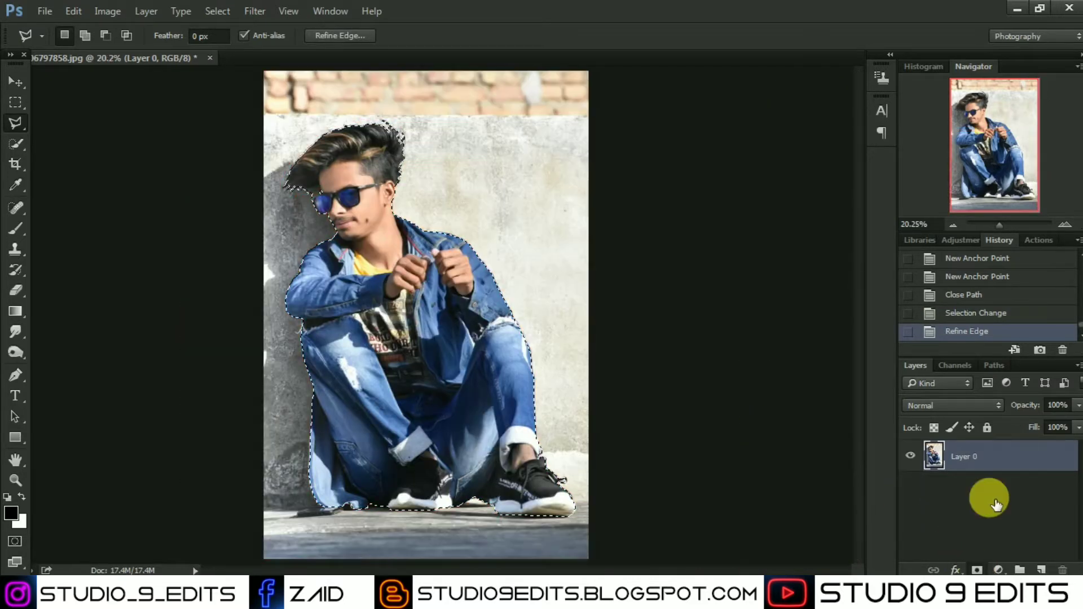
right_click(963, 458)
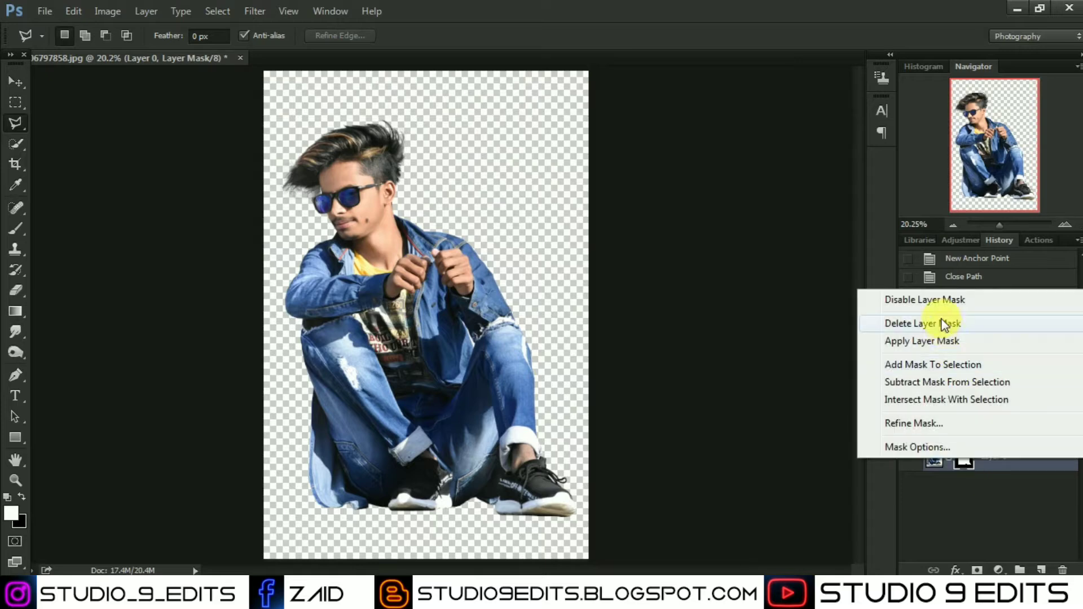
left_click(922, 341)
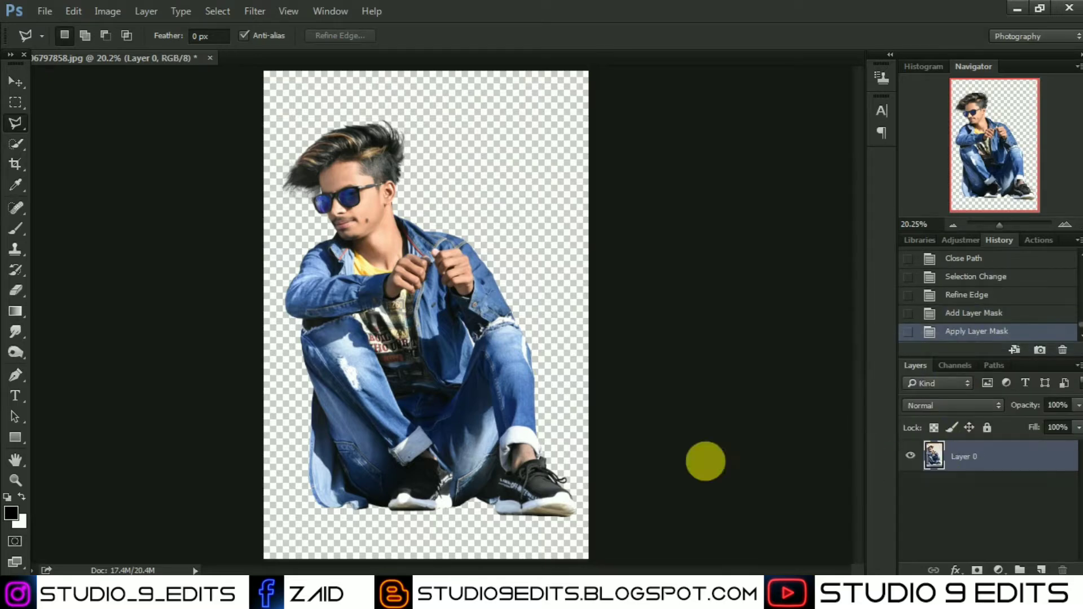
Step: Flip the cut-out man horizontally with Free Transform and commit the transformation
key("ctrl+plus")
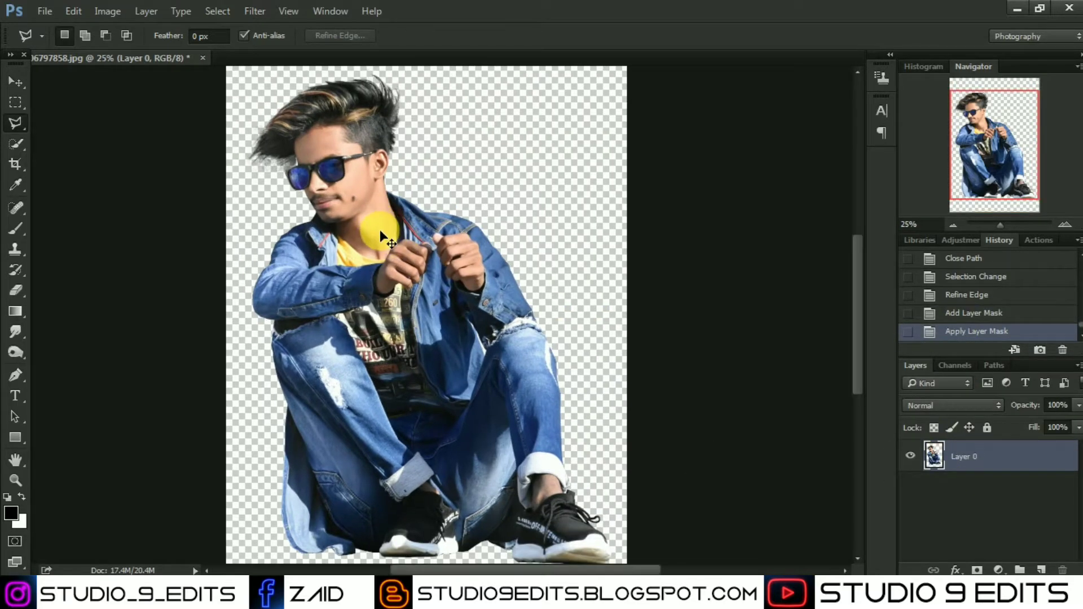
key("ctrl+minus")
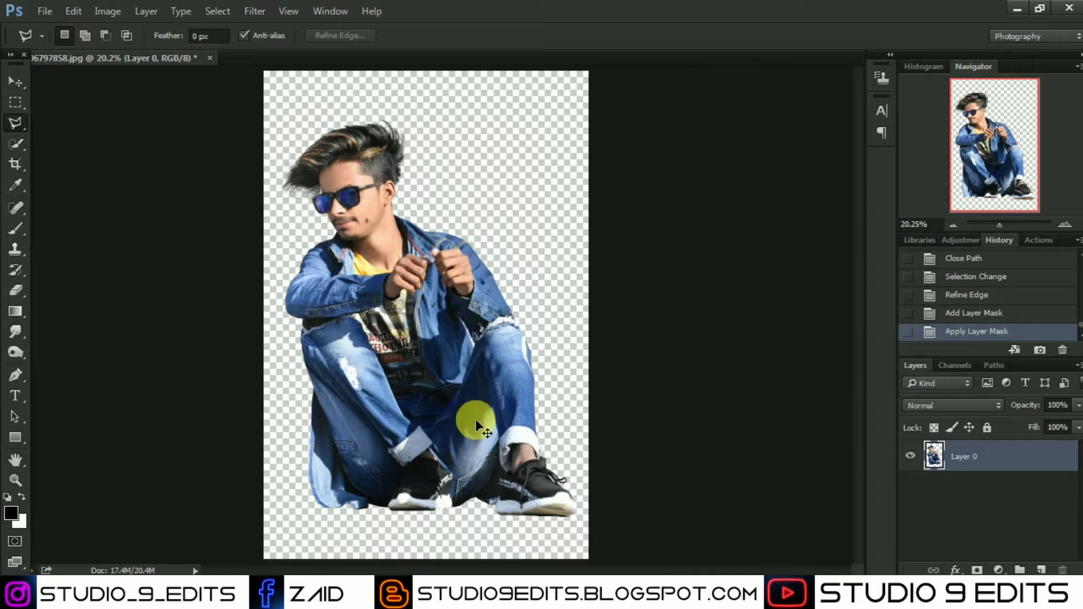
key("ctrl+t")
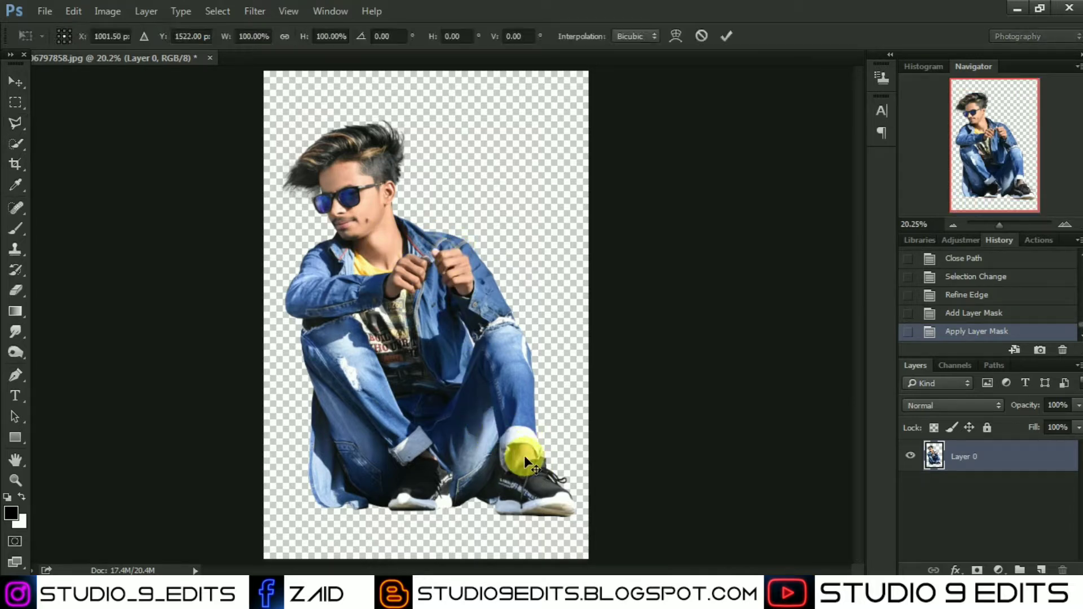
right_click(532, 468)
left_click(561, 444)
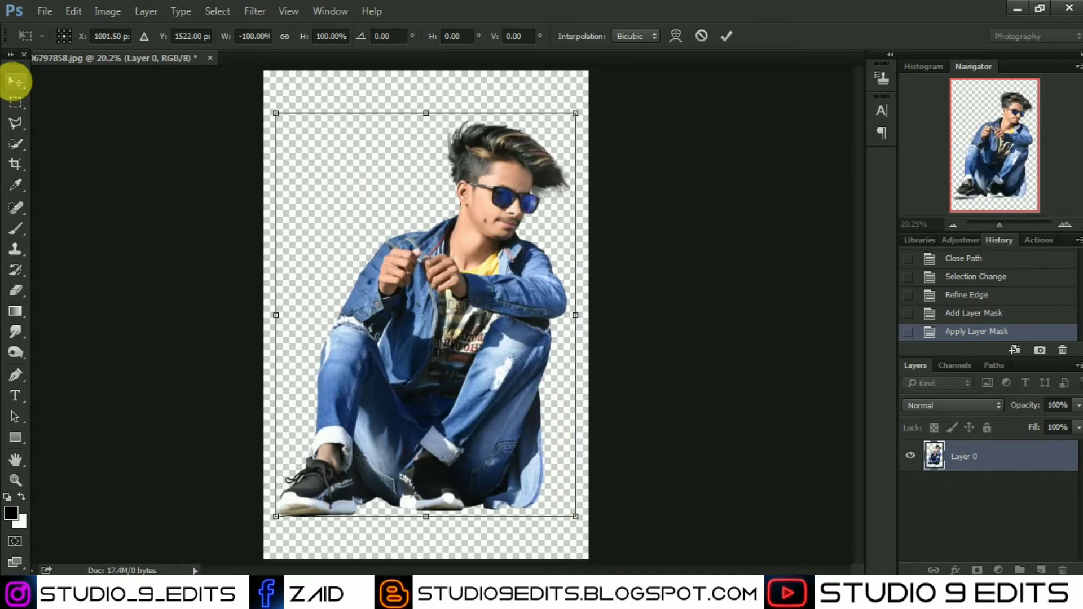
left_click(14, 80)
left_click(488, 234)
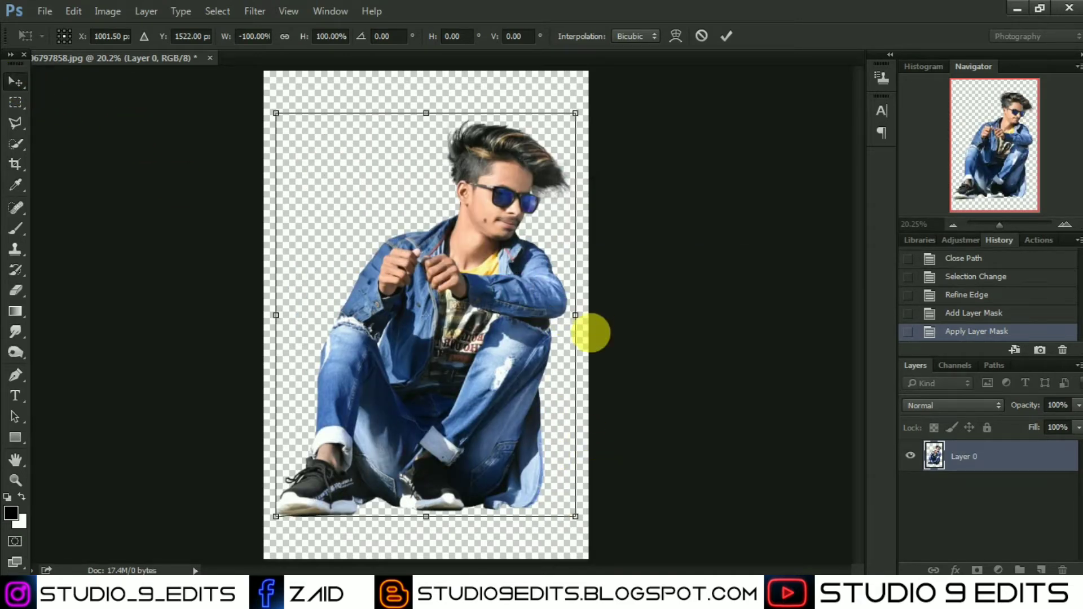
Step: Erase the leftover gray background fringe between the hair tips and the sunglasses, reducing the Eraser size to 40
key("ctrl+plus")
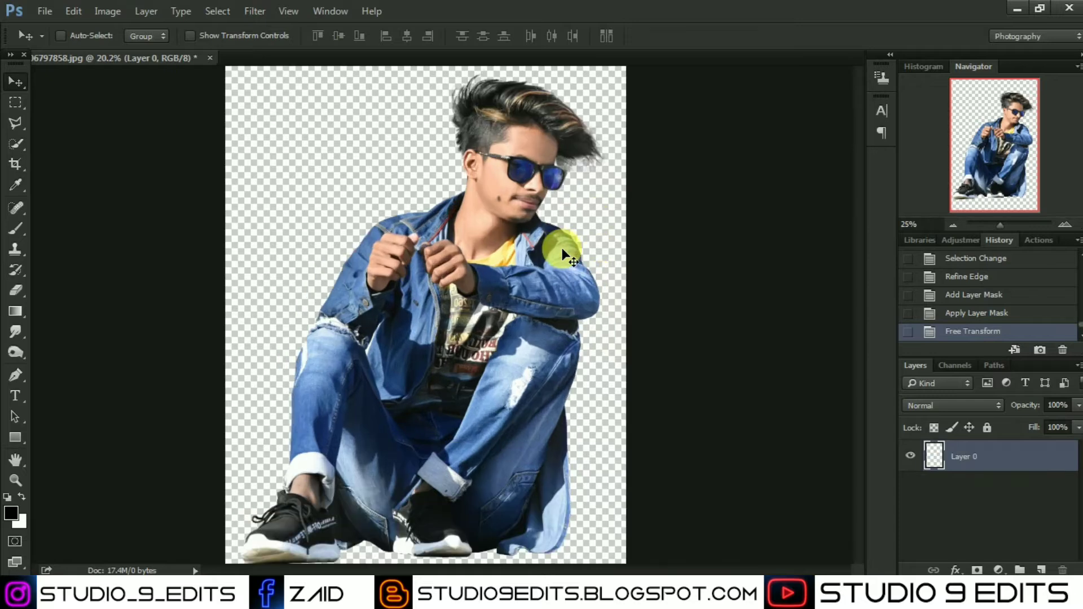
key("ctrl+plus")
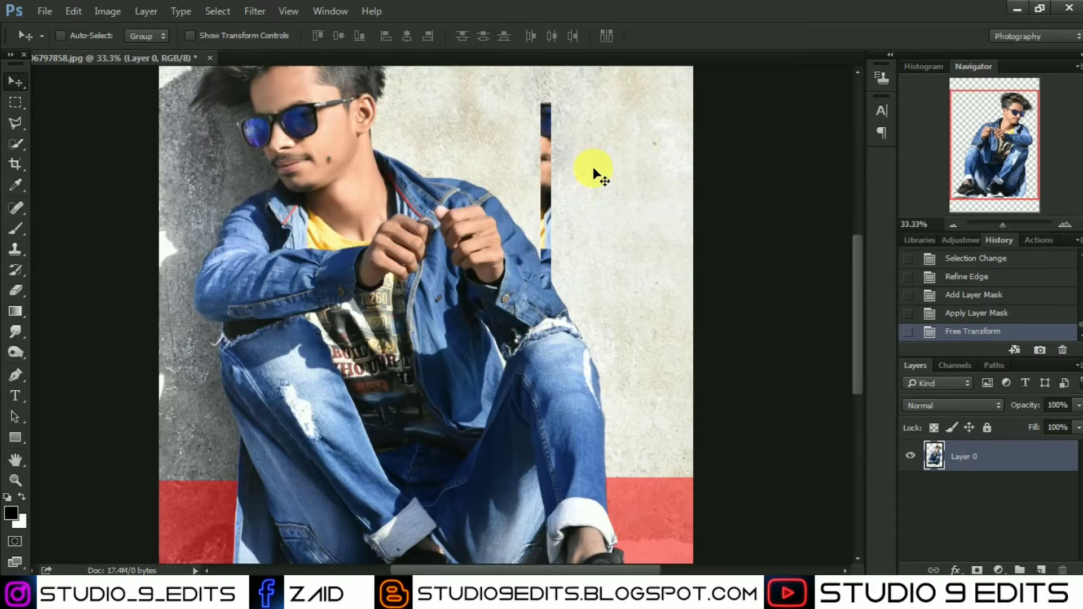
key("ctrl+plus")
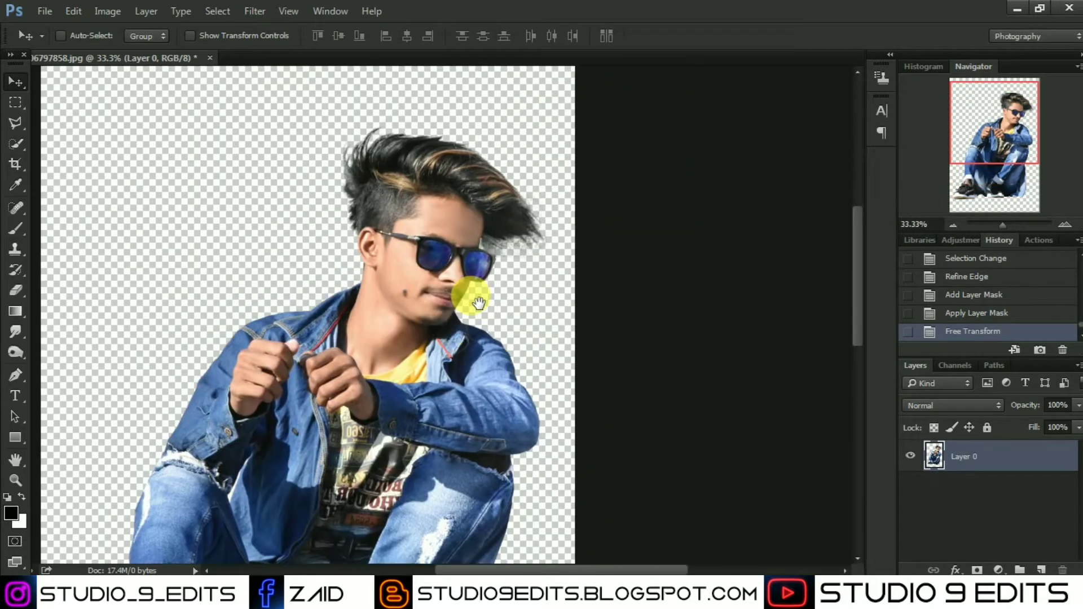
key("ctrl+plus")
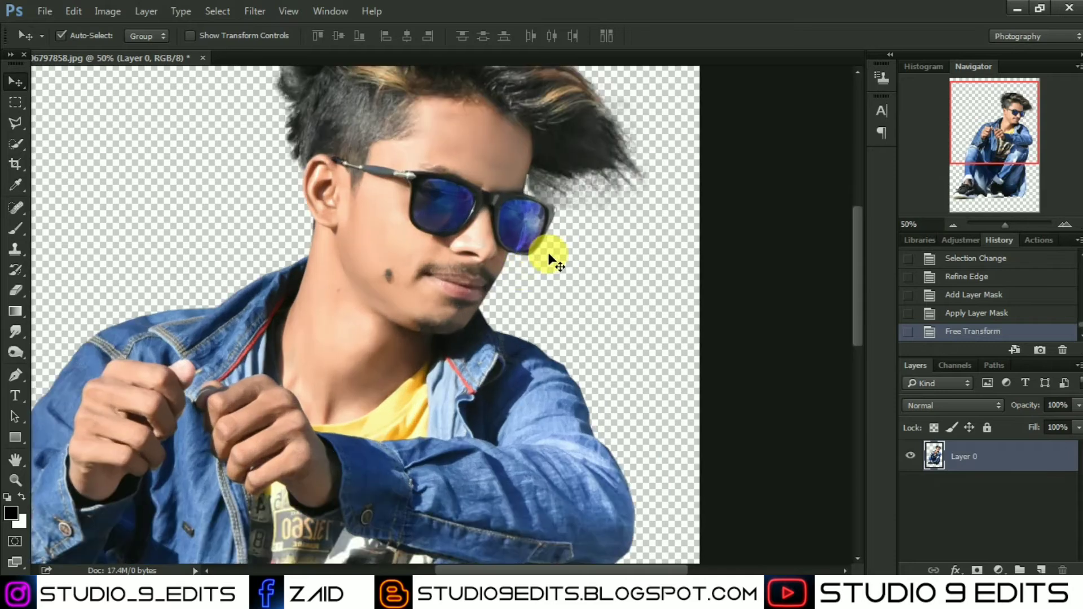
key("ctrl+plus")
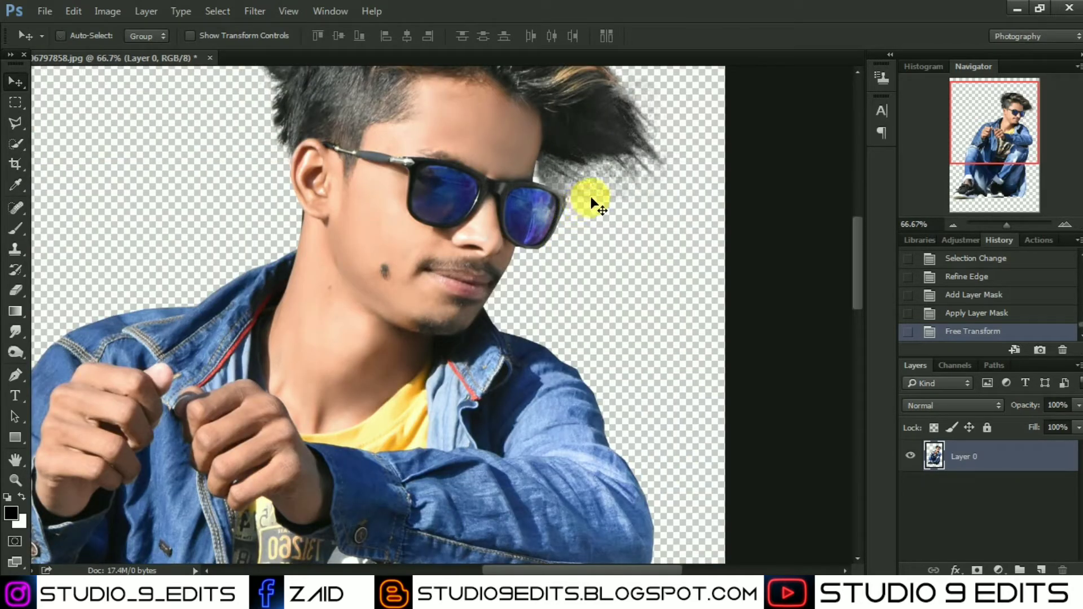
key("ctrl+plus")
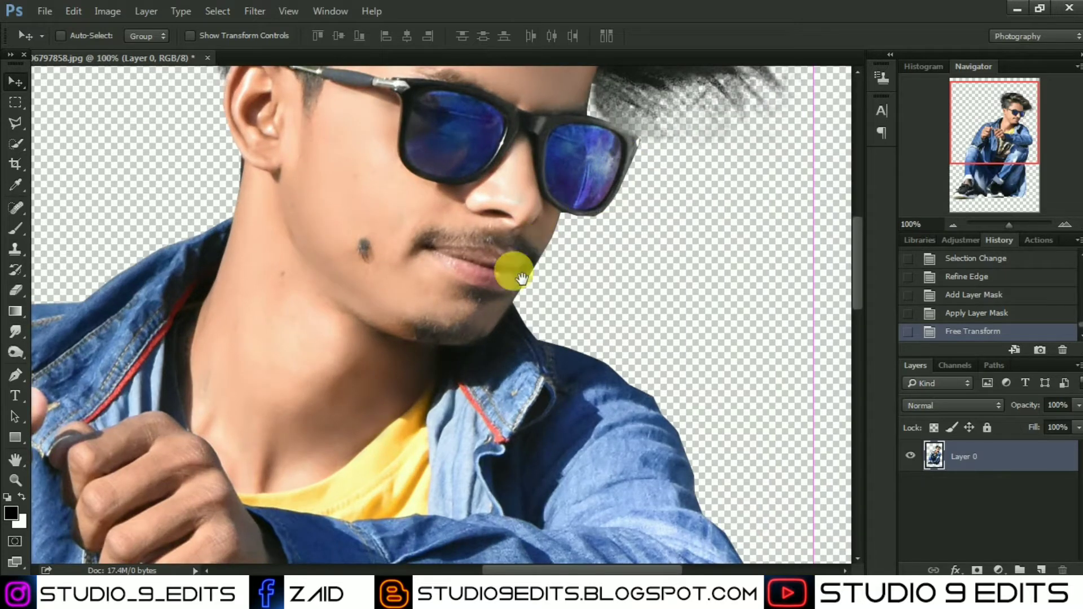
left_click_drag(446, 342, 436, 349)
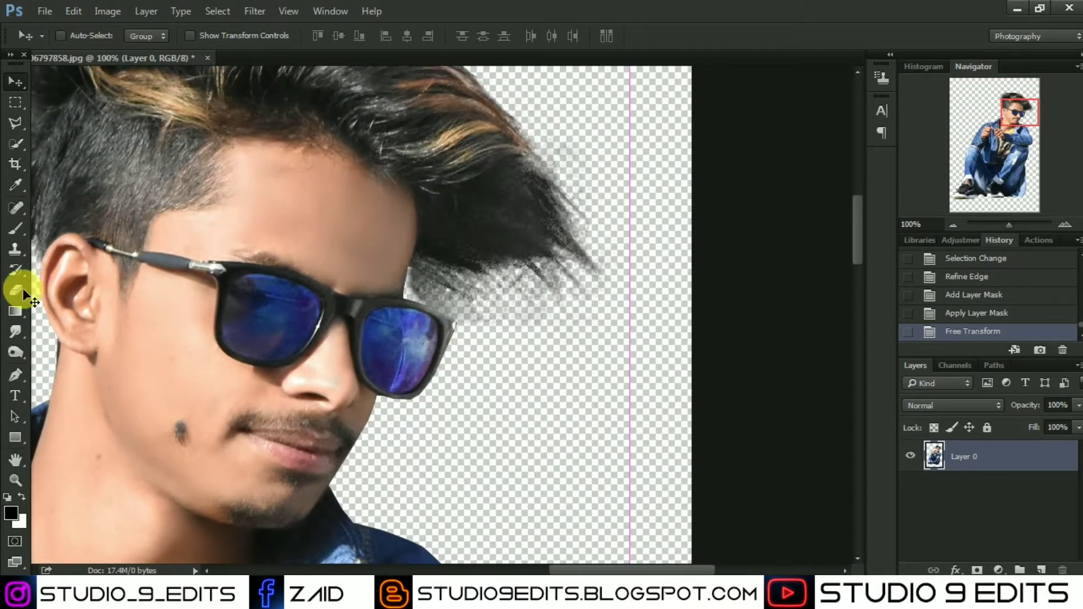
left_click(17, 290)
mouse_move(470, 307)
left_mouse_down()
mouse_move(489, 326)
mouse_move(485, 300)
mouse_move(433, 307)
left_mouse_up()
key("bracketleft")
key("bracketleft")
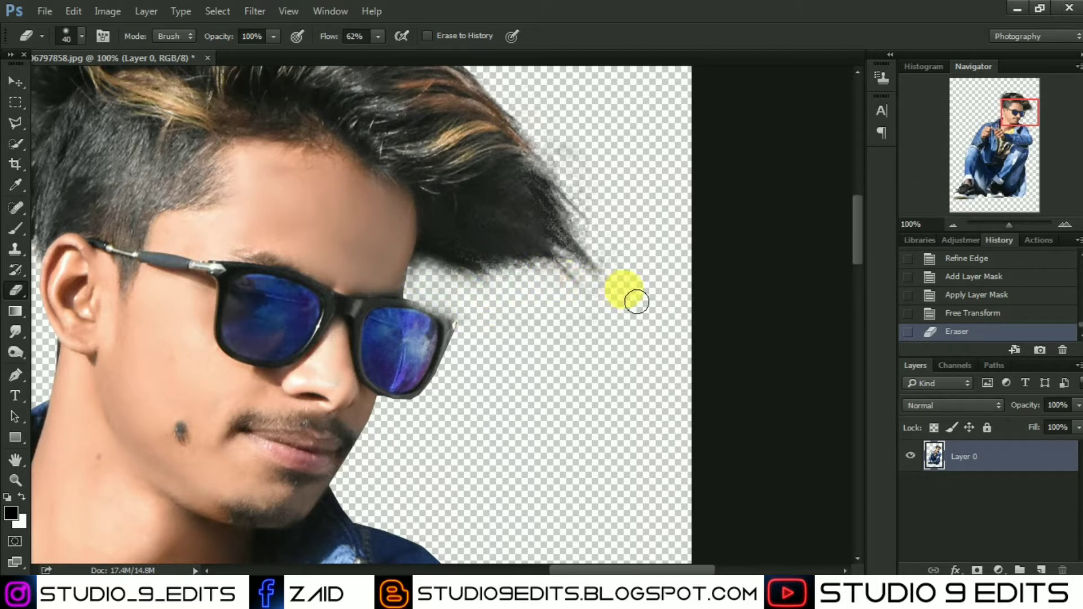
Step: Erase the remaining stray background specks around the tips of the man's swept hair
mouse_move(634, 276)
left_mouse_down()
mouse_move(599, 251)
mouse_move(601, 265)
left_mouse_up()
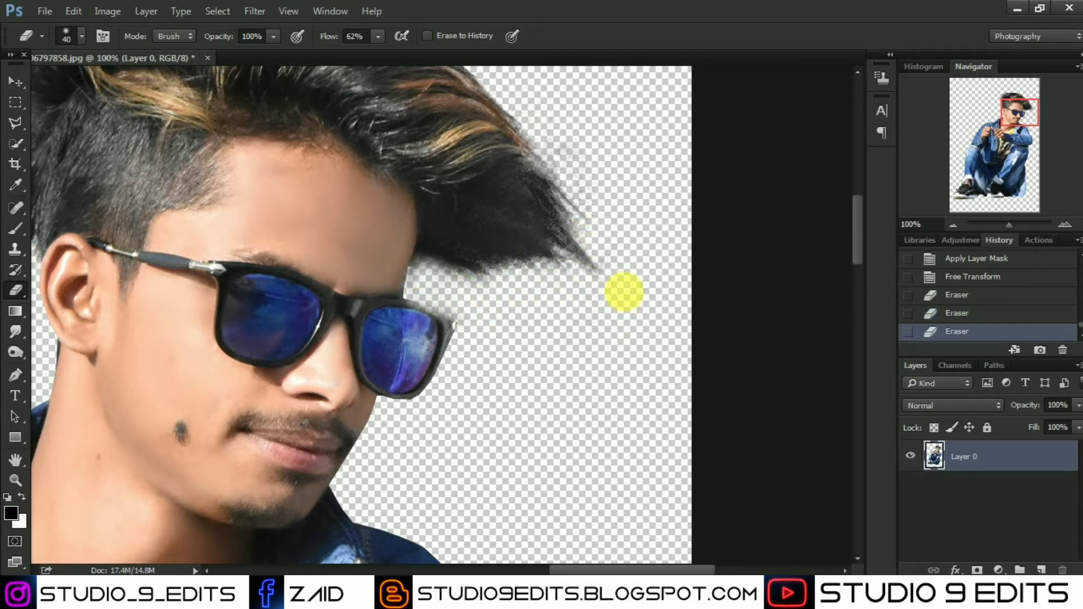
left_click_drag(573, 209, 578, 395)
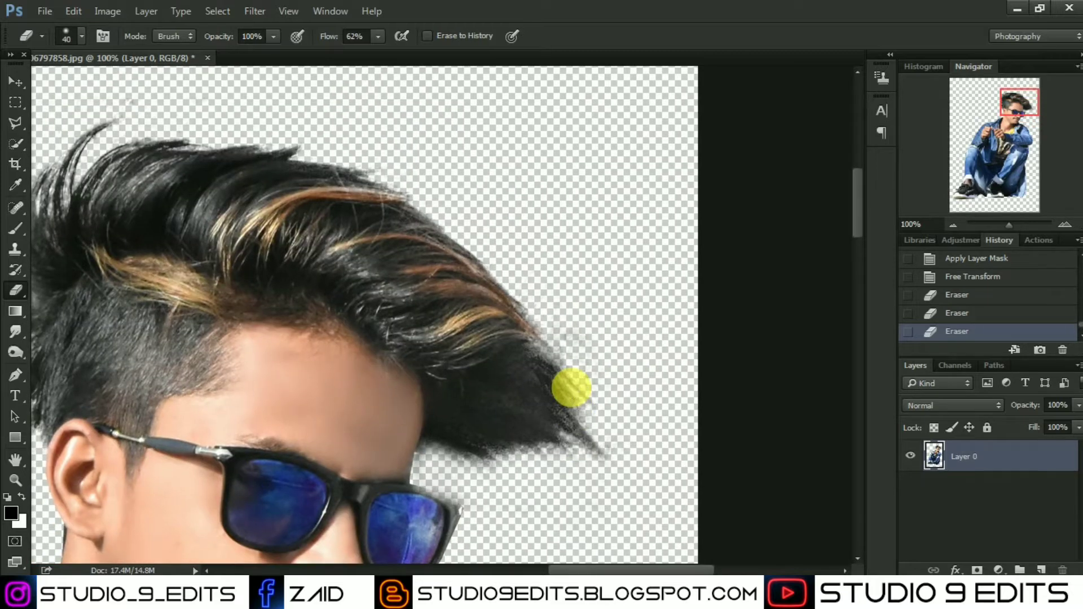
key("ctrl+0")
key("ctrl+minus")
Step: Open marcus-p-703864-unsplash.jpg and copy the red car photo into the portrait document as a new layer
left_click(19, 81)
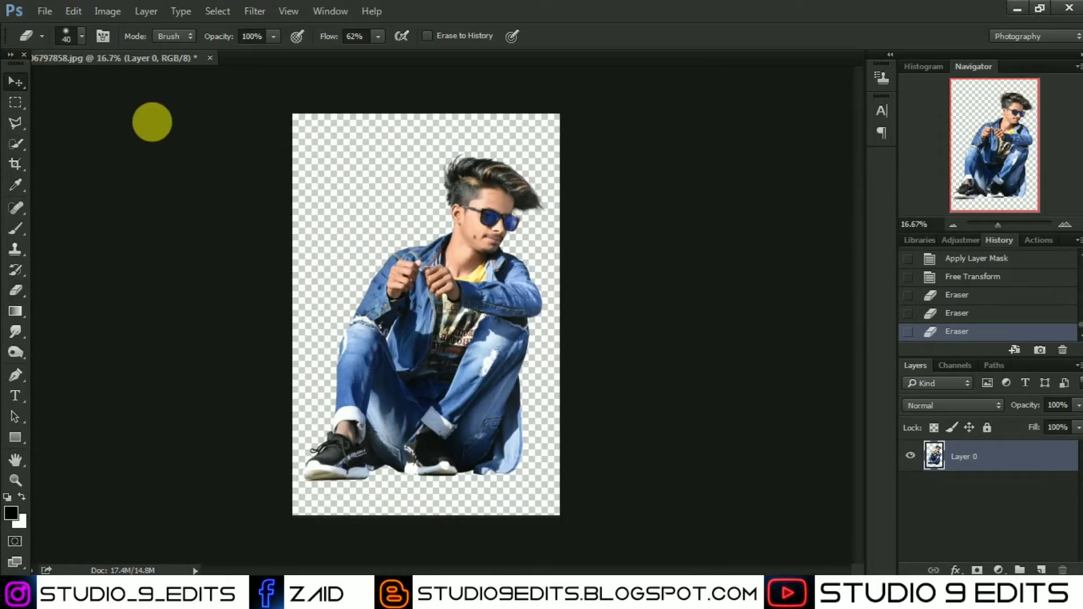
key("ctrl+plus")
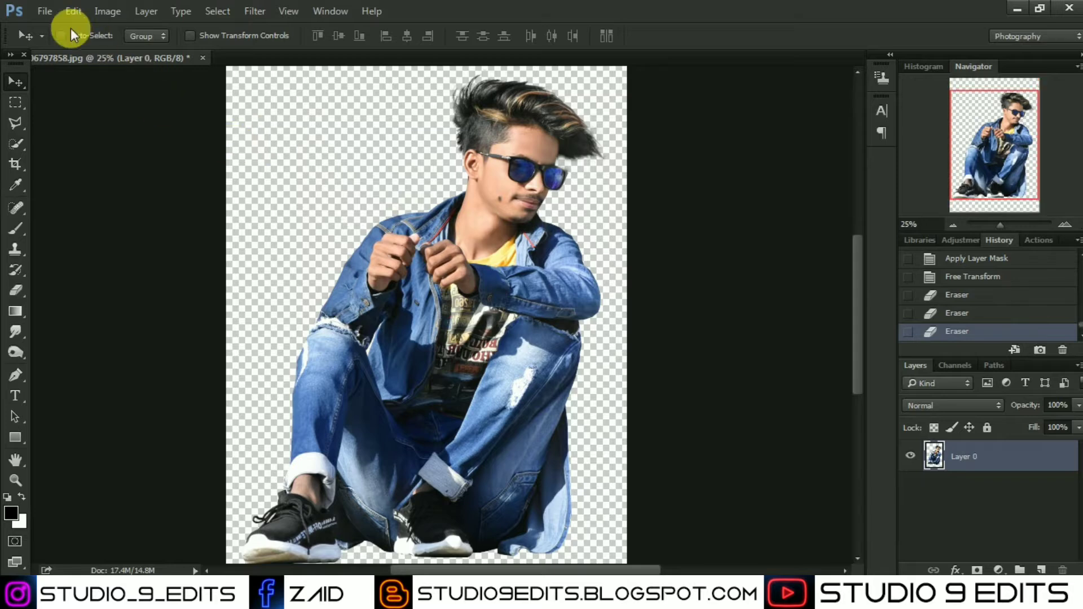
left_click(45, 12)
left_click(55, 37)
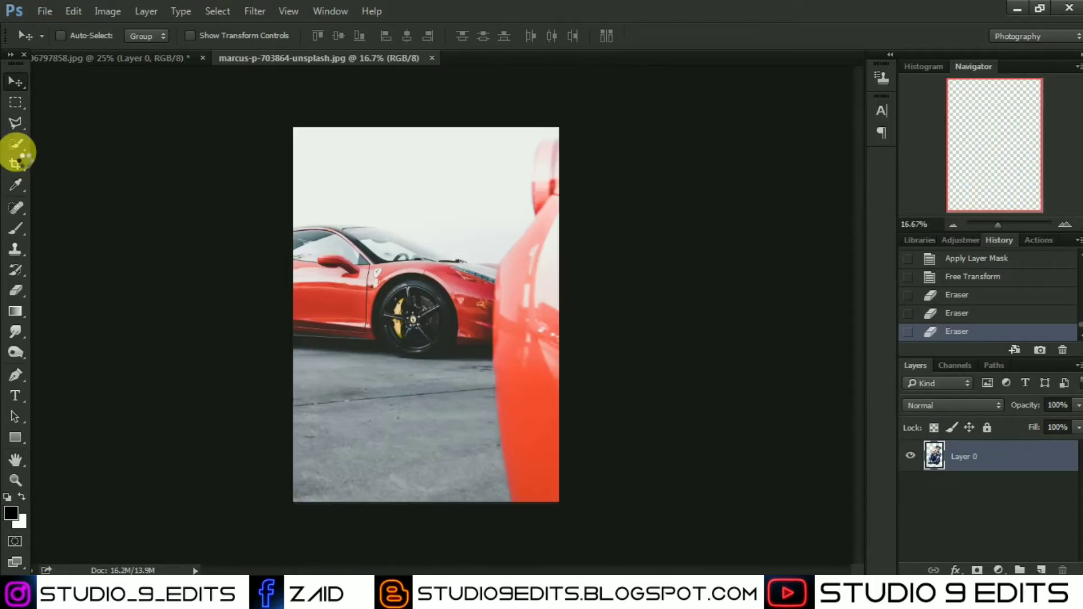
left_click_drag(396, 222, 482, 360)
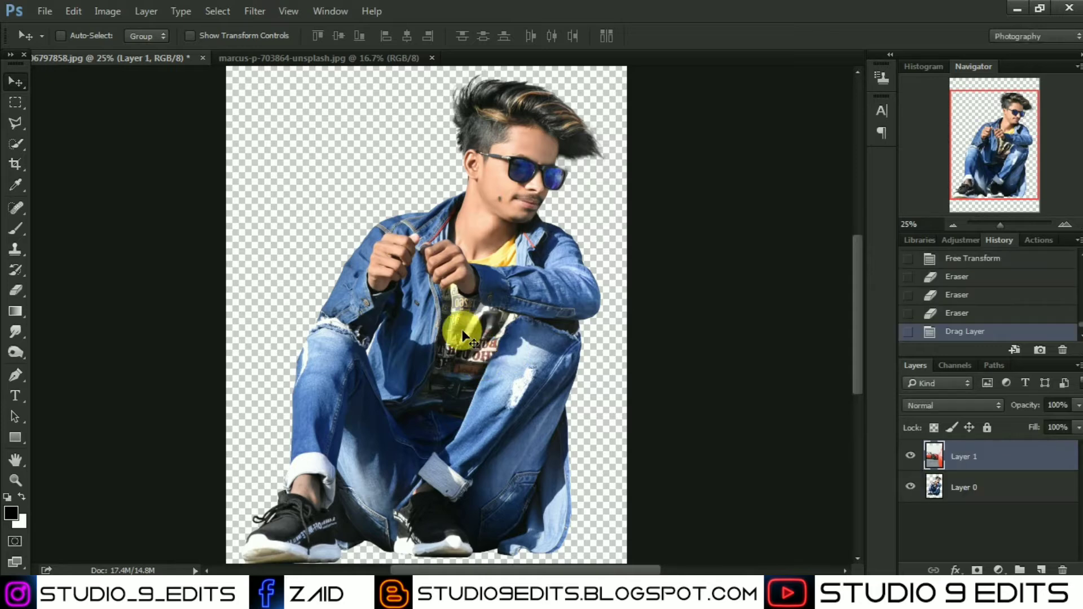
Step: Center the car photo on the canvas and place its layer beneath the cut-out man
key("ctrl+minus")
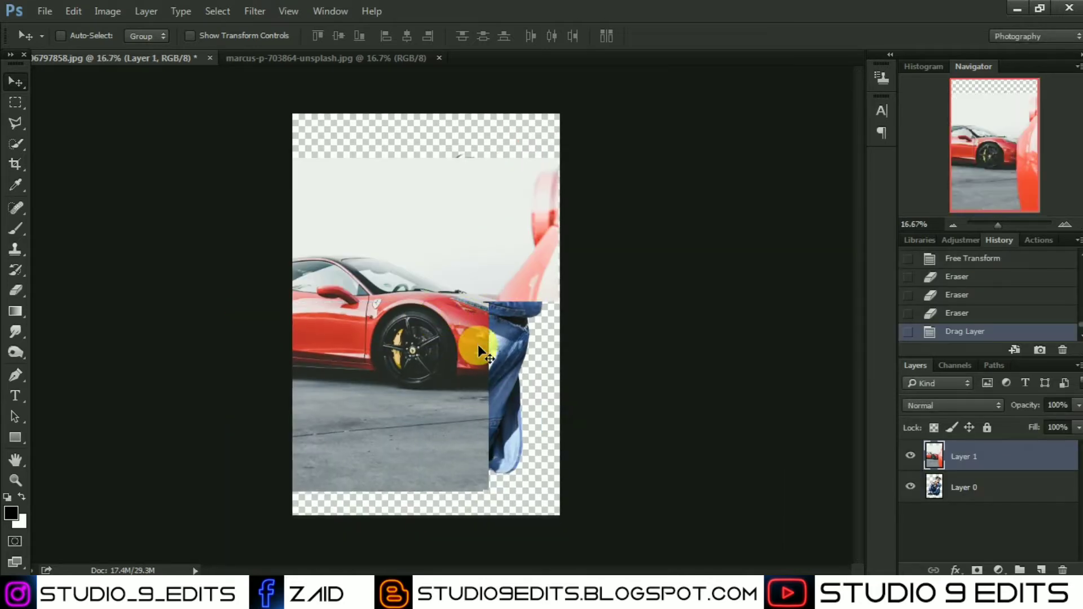
left_click_drag(466, 354, 451, 334)
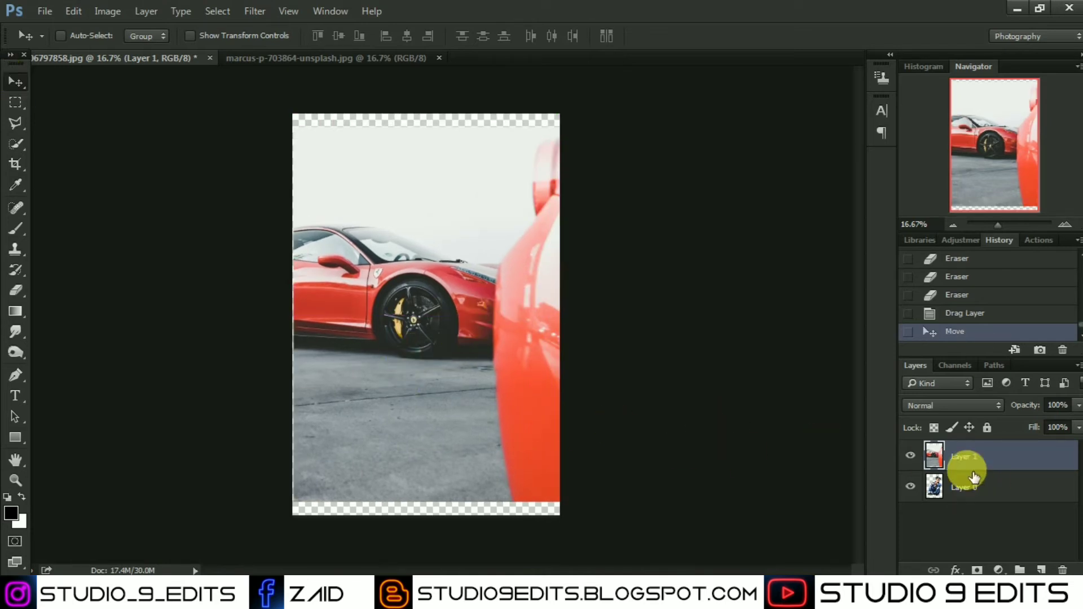
left_click_drag(967, 467, 968, 499)
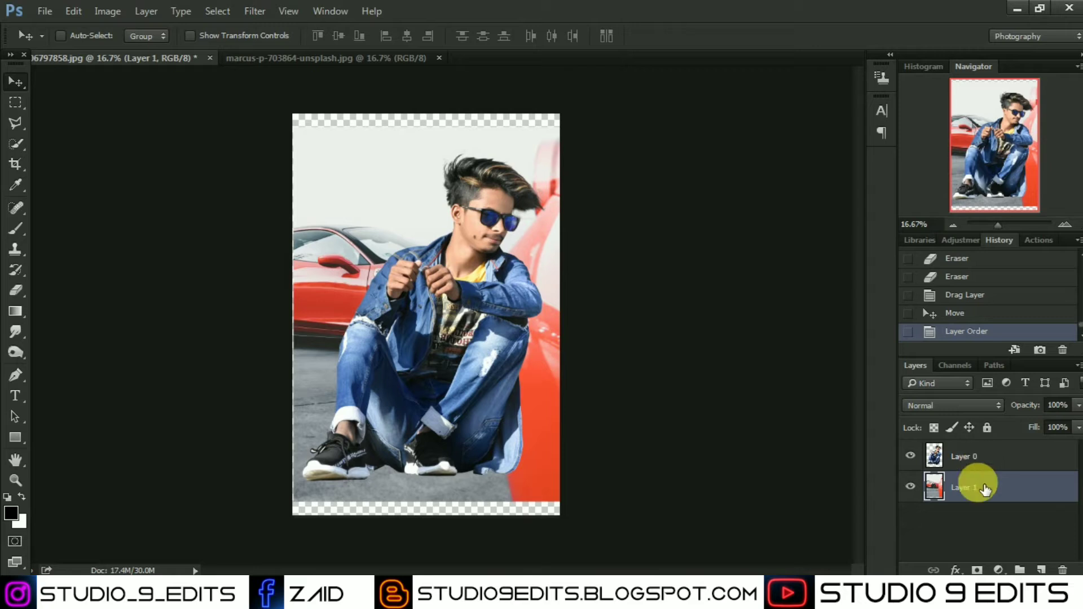
Step: Enlarge the car background to about 177% around its center so it covers the whole canvas
key("ctrl")
key("ctrl+t")
key("ctrl+minus")
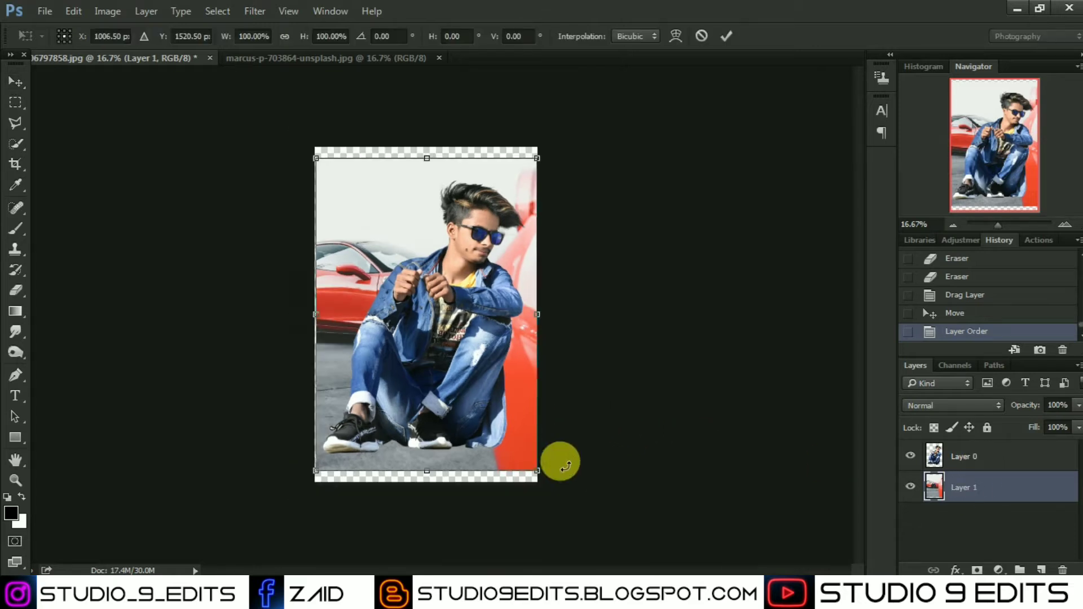
left_click_drag(530, 457, 630, 552)
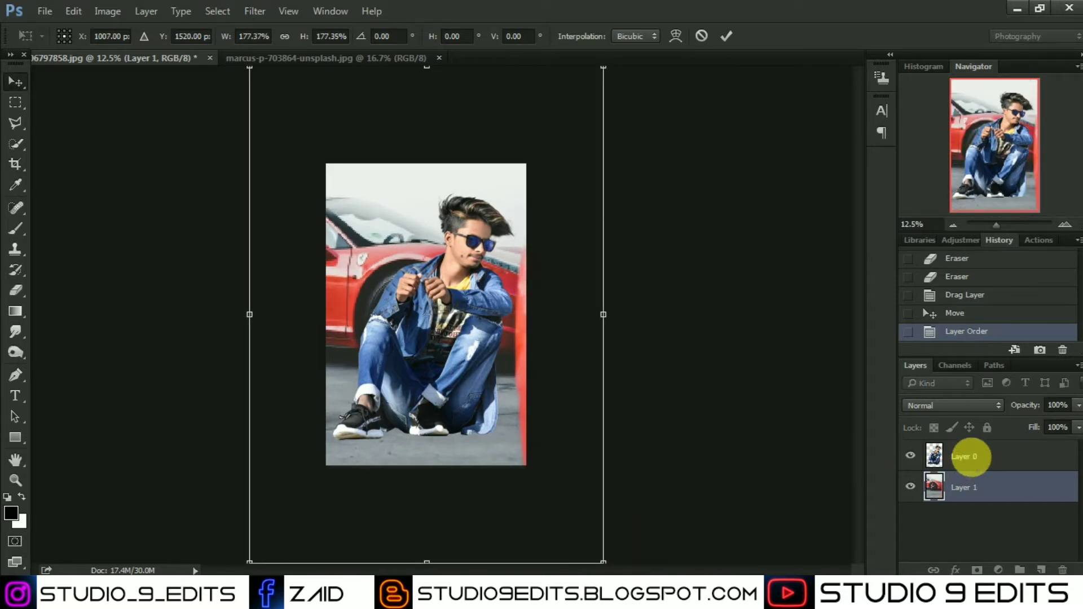
Step: Scale the man on Layer 0 down to about 85% and move him slightly up and left in front of the car
left_click(970, 457)
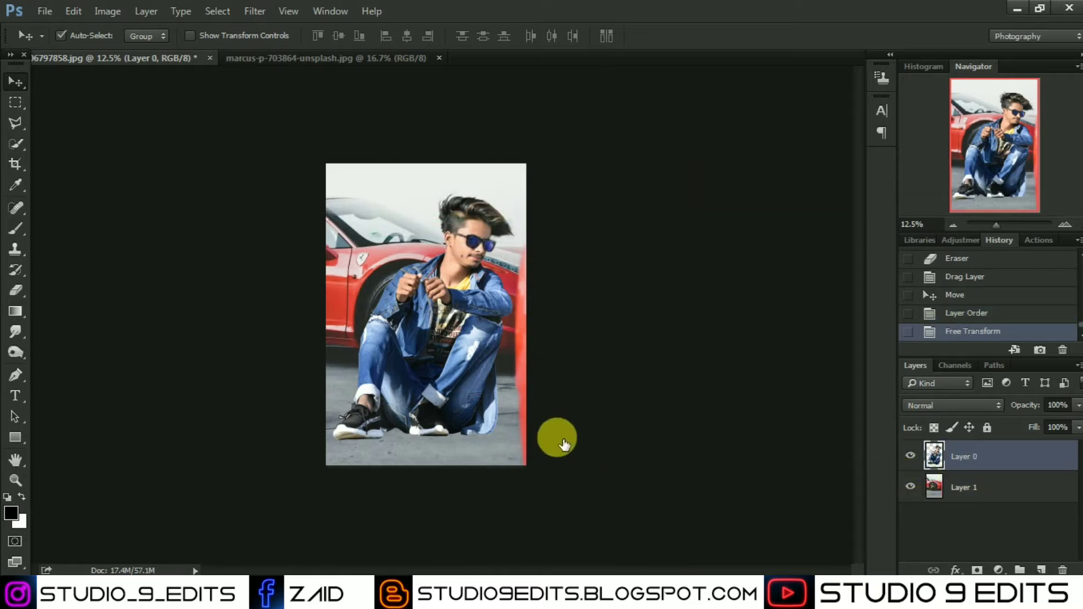
key("ctrl+t")
left_click_drag(520, 441, 515, 426)
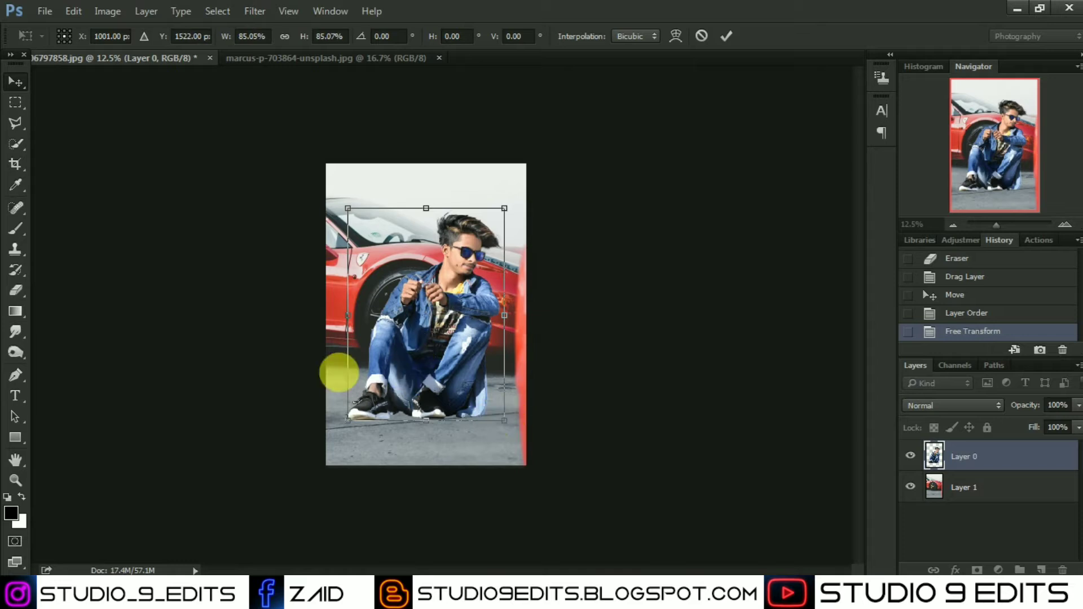
left_click(15, 83)
left_click_drag(453, 304, 437, 290)
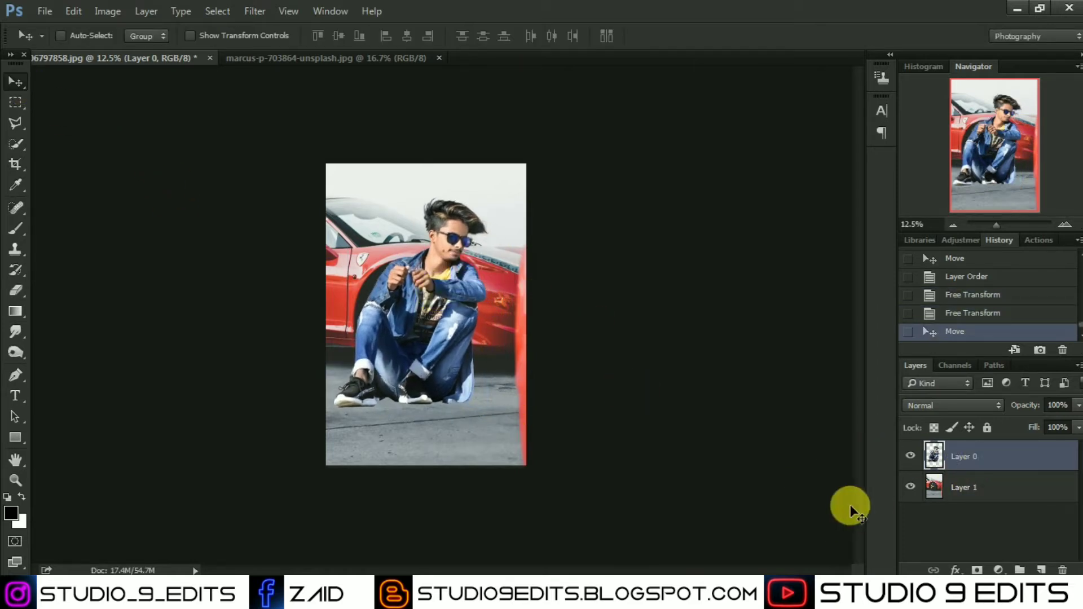
left_click(979, 500)
left_click(19, 169)
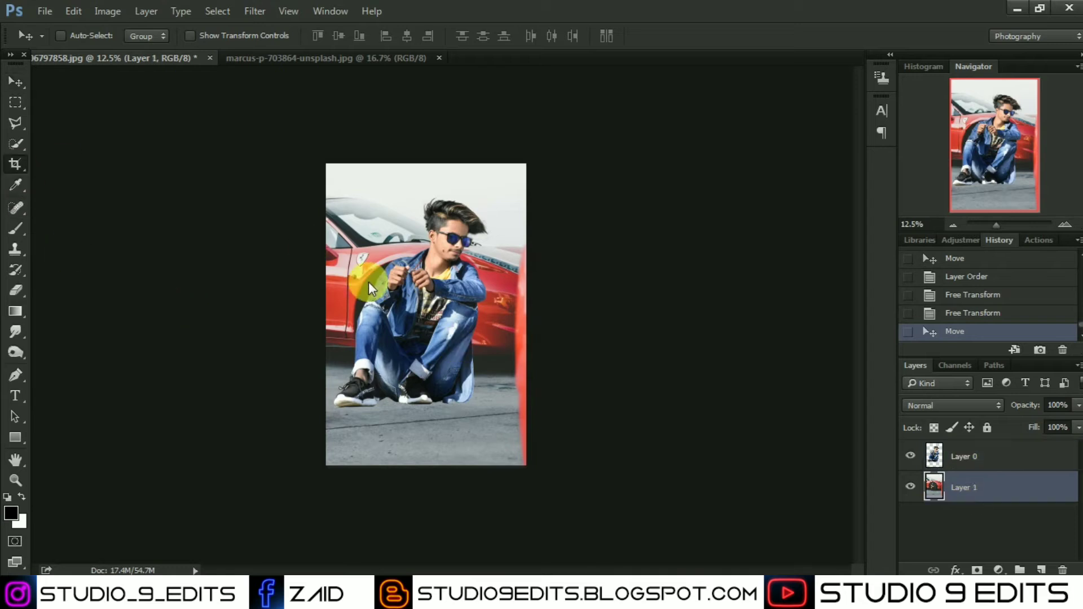
left_click(375, 288)
left_click_drag(439, 465, 431, 452)
left_click_drag(437, 181, 428, 158)
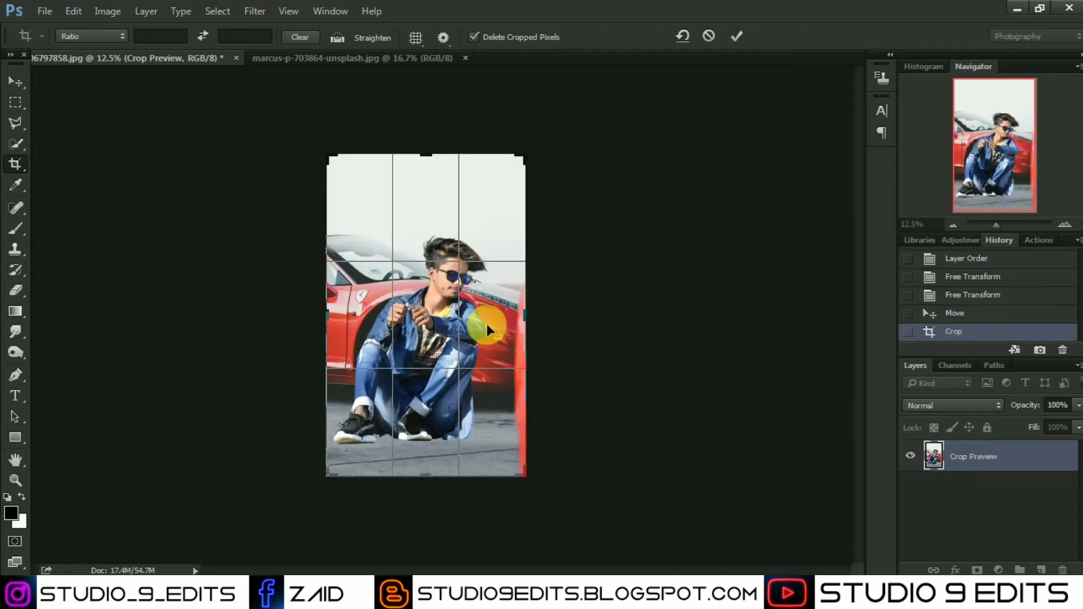
double_click(486, 324)
left_click(936, 312)
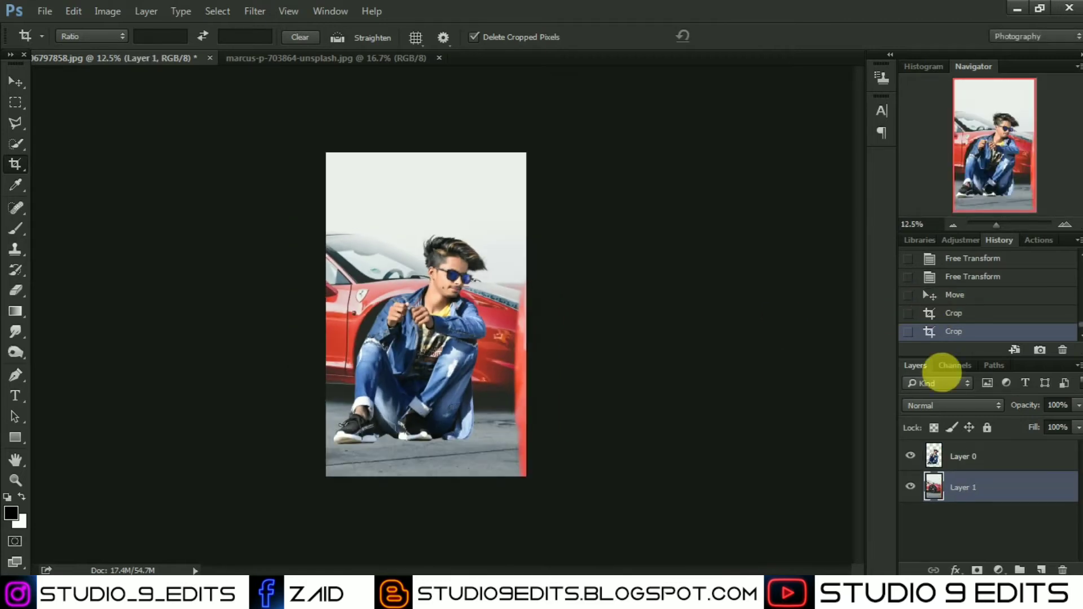
left_click(958, 298)
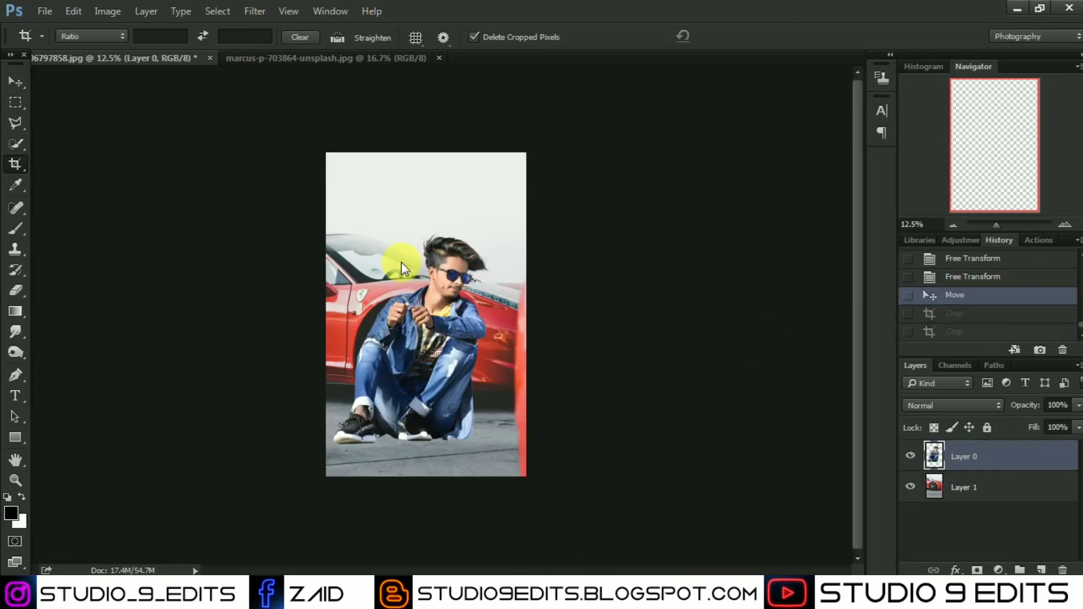
Step: Extend the canvas upward and outward with the Crop tool, and trim the excess ground below the shoes
left_click_drag(336, 176, 316, 121)
key("Return")
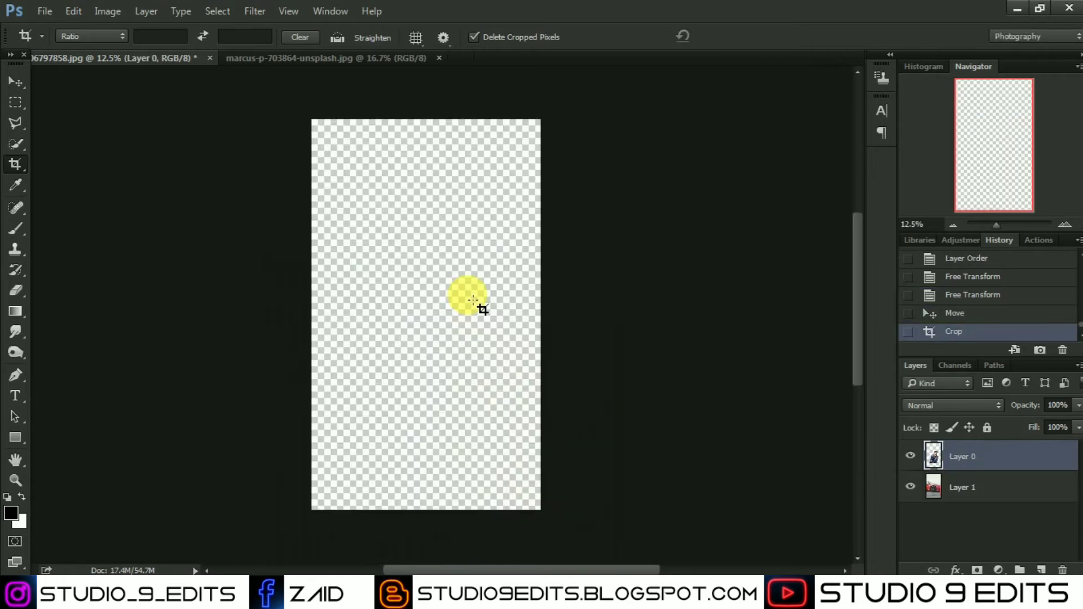
left_click_drag(432, 503, 426, 491)
key("Return")
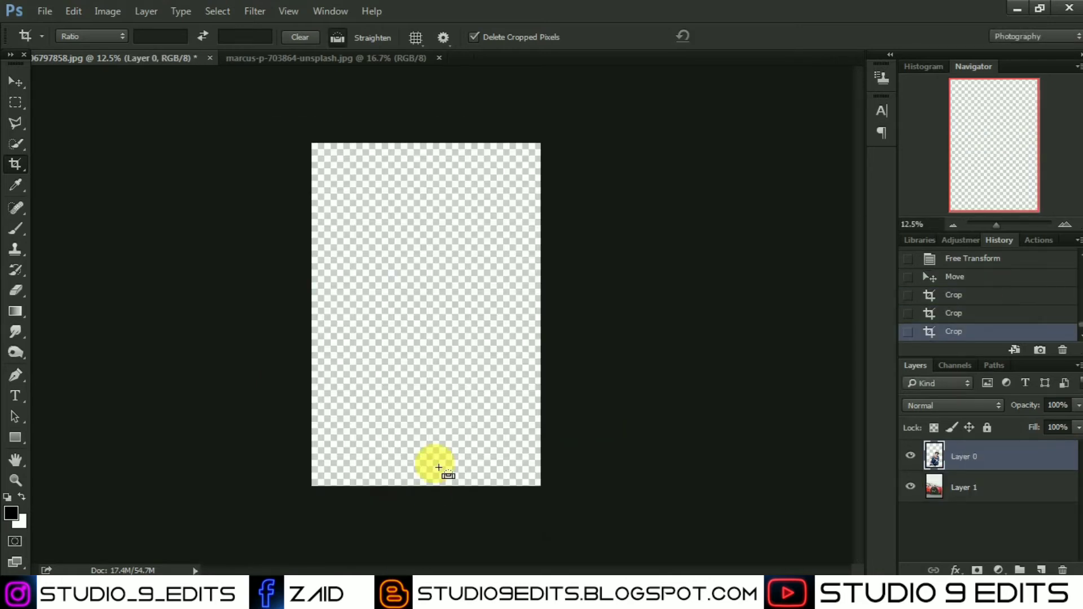
Step: Close the separate car photo and open the city skyline image jonathan-riley-118591-unsplash.jpg
left_click(16, 82)
key("ctrl+equal")
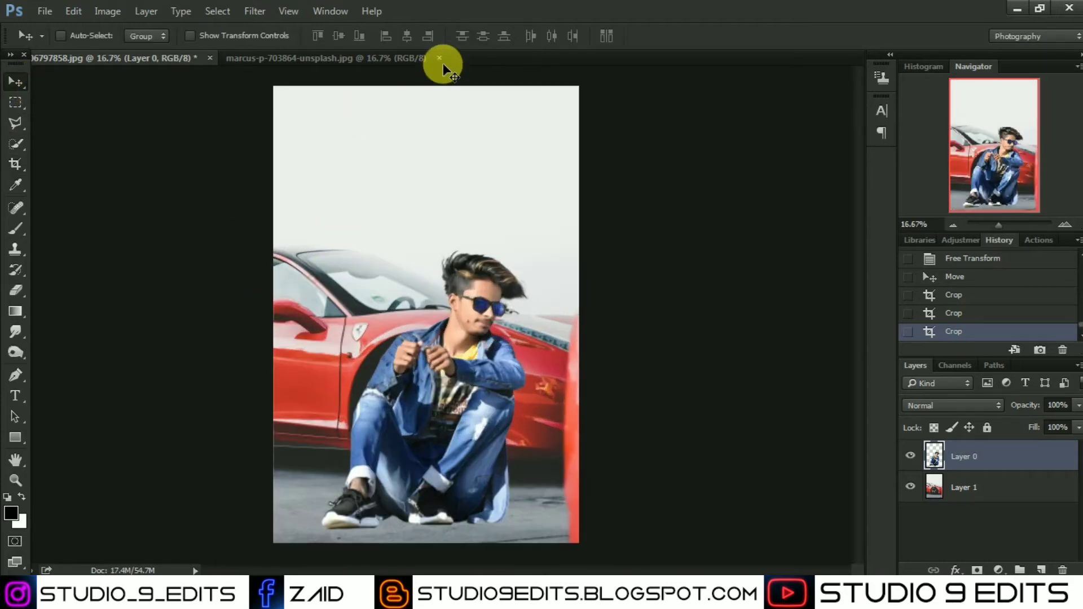
left_click(39, 9)
left_click(66, 44)
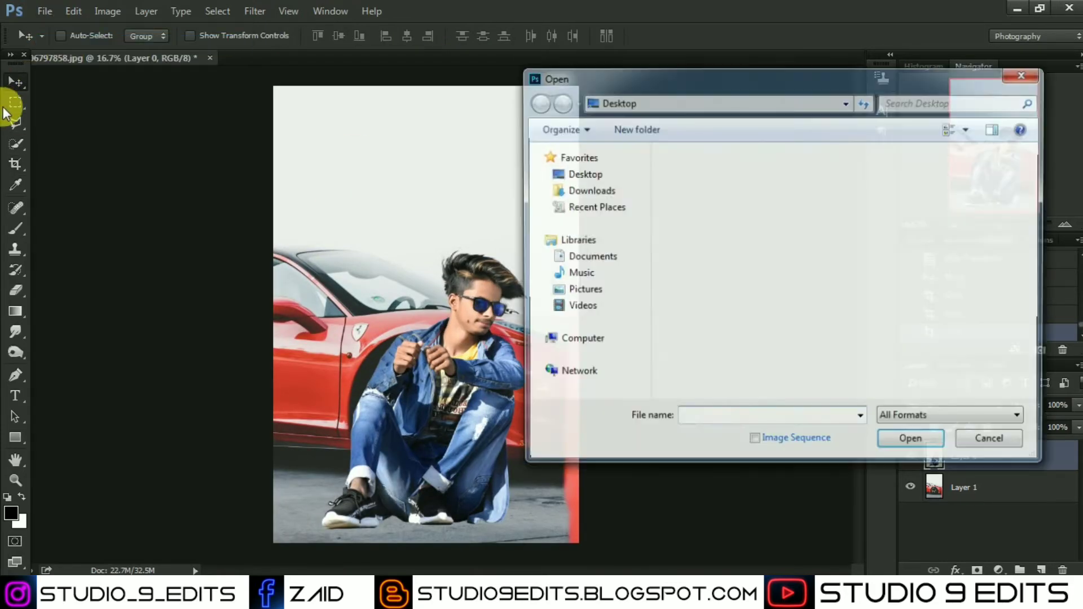
scroll(749, 335, "down", 5)
scroll(749, 336, "down", 5)
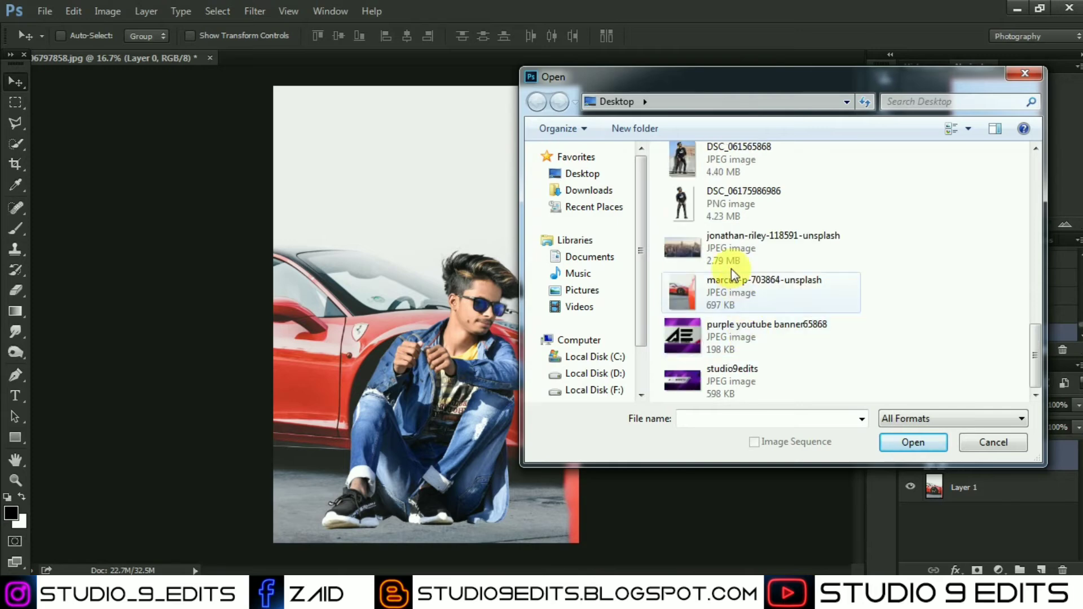
double_click(730, 248)
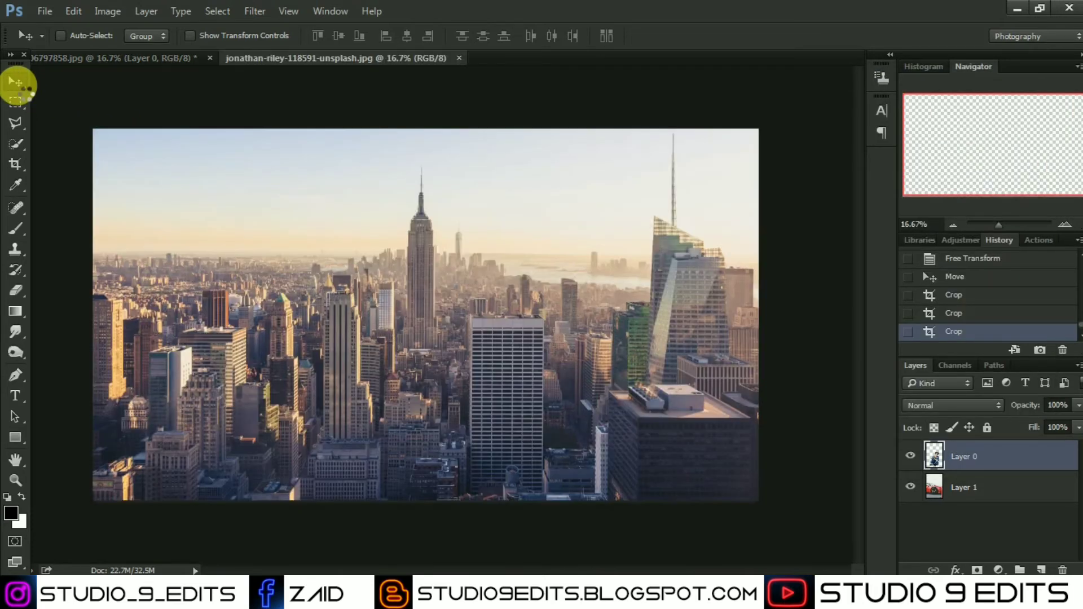
Step: Copy the skyline photo into the composite as the top layer and center it over the canvas's upper part
left_click_drag(130, 59, 472, 201)
key("ctrl+minus")
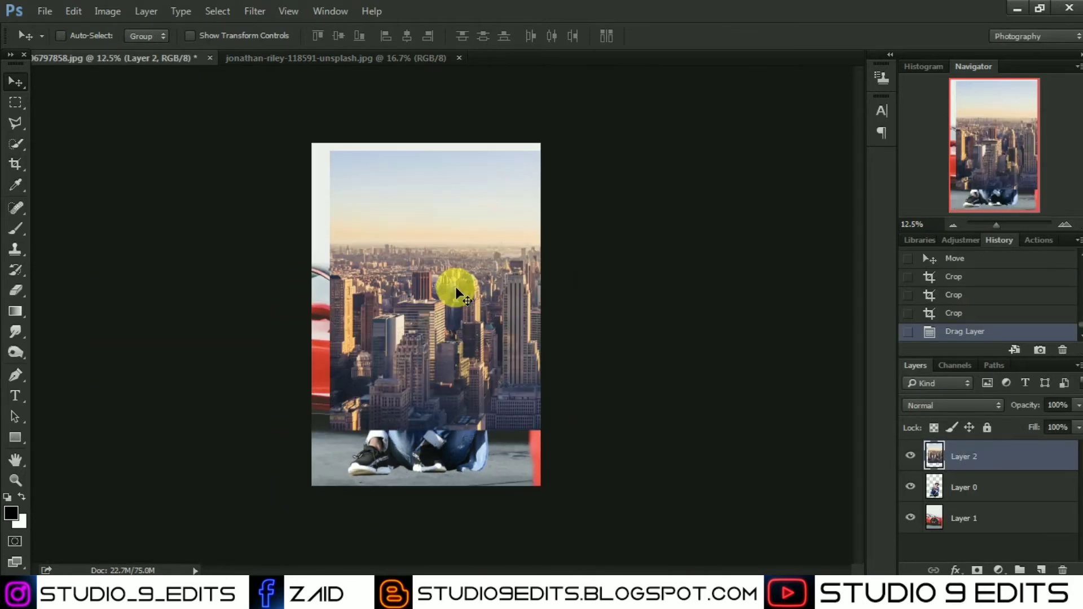
key("ctrl+minus")
left_click_drag(385, 257, 347, 250)
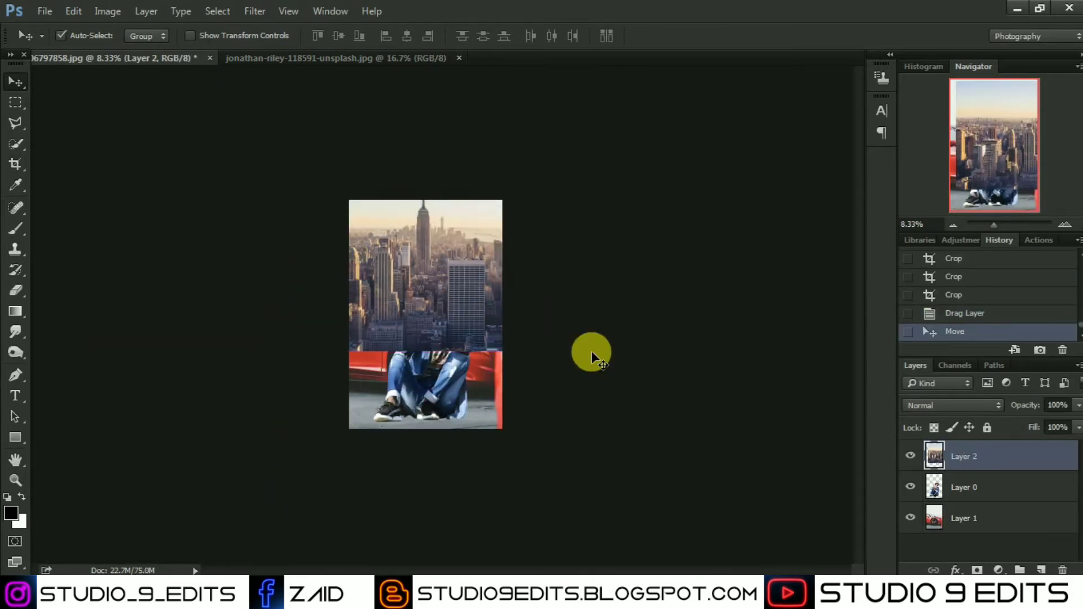
Step: Rotate the skyline layer about 180° so it hangs upside down, and position it across the upper half of the canvas
key("ctrl+t")
left_click_drag(631, 343, 244, 174)
mouse_move(406, 237)
left_mouse_down()
mouse_move(407, 214)
mouse_move(402, 257)
left_mouse_up()
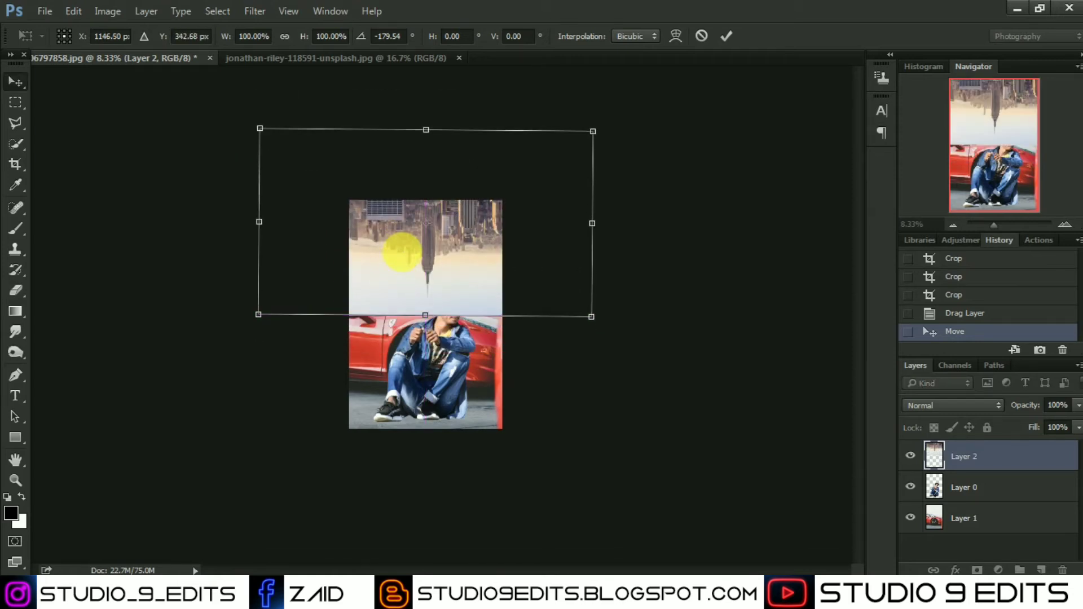
key("Return")
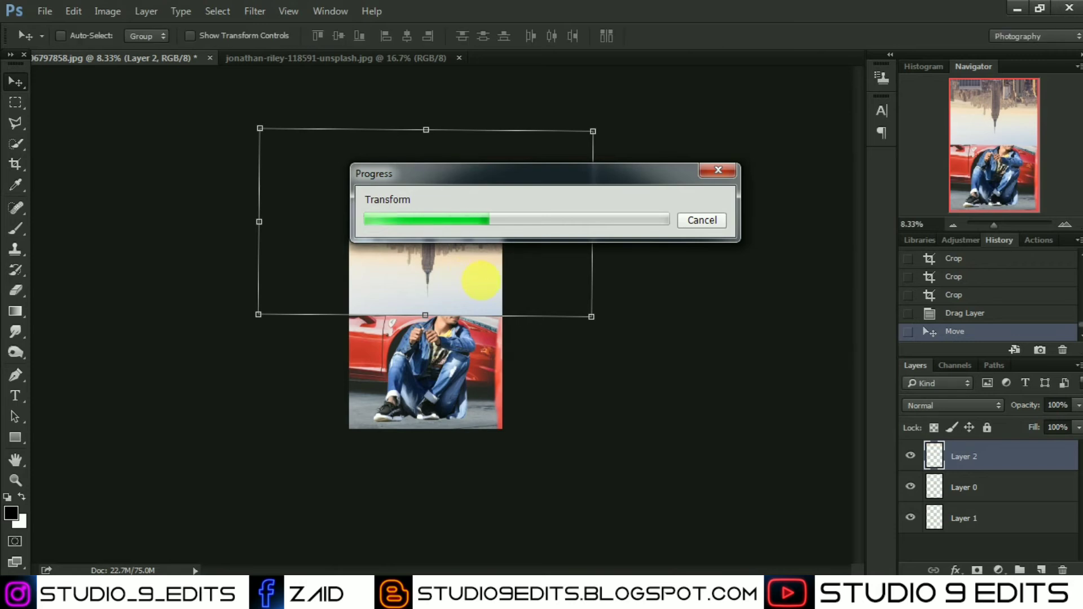
Step: Crop to the current canvas bounds to discard the layer content extending beyond them
key("ctrl+plus")
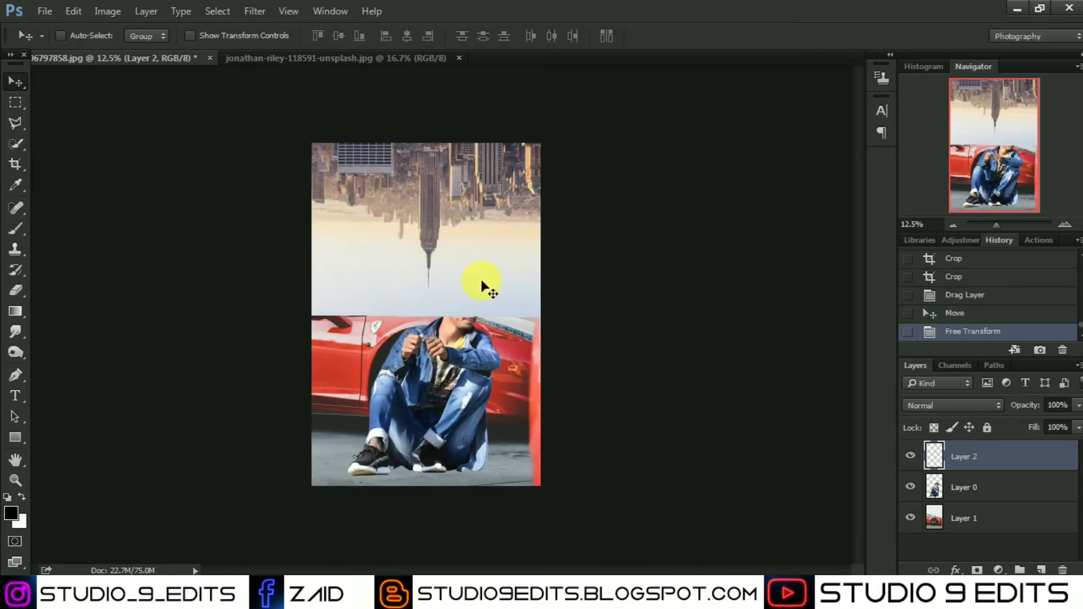
key("c")
key("Return")
key("Return")
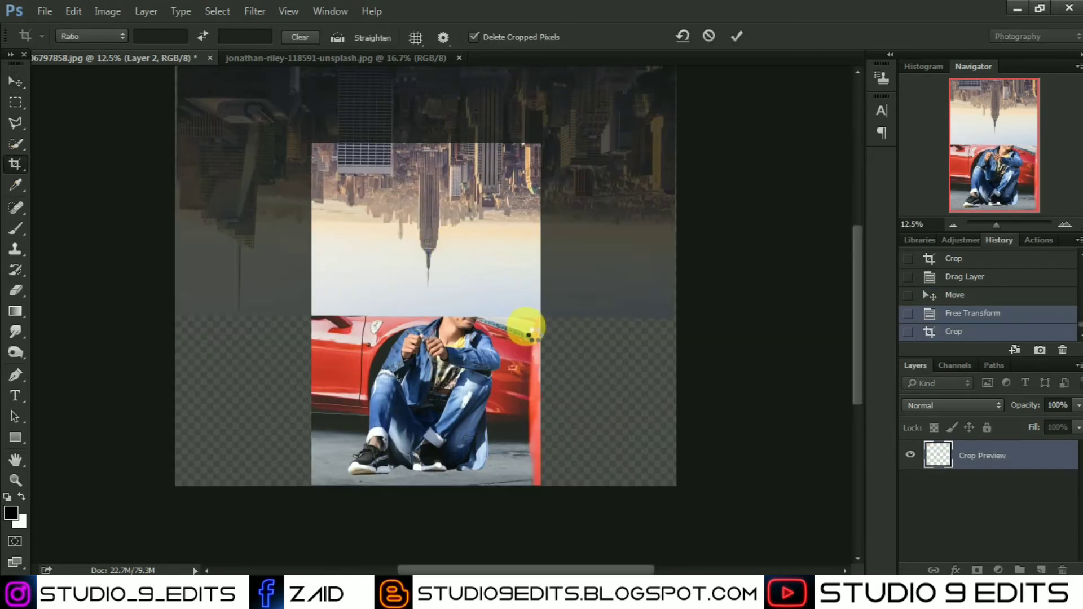
key("ctrl+plus")
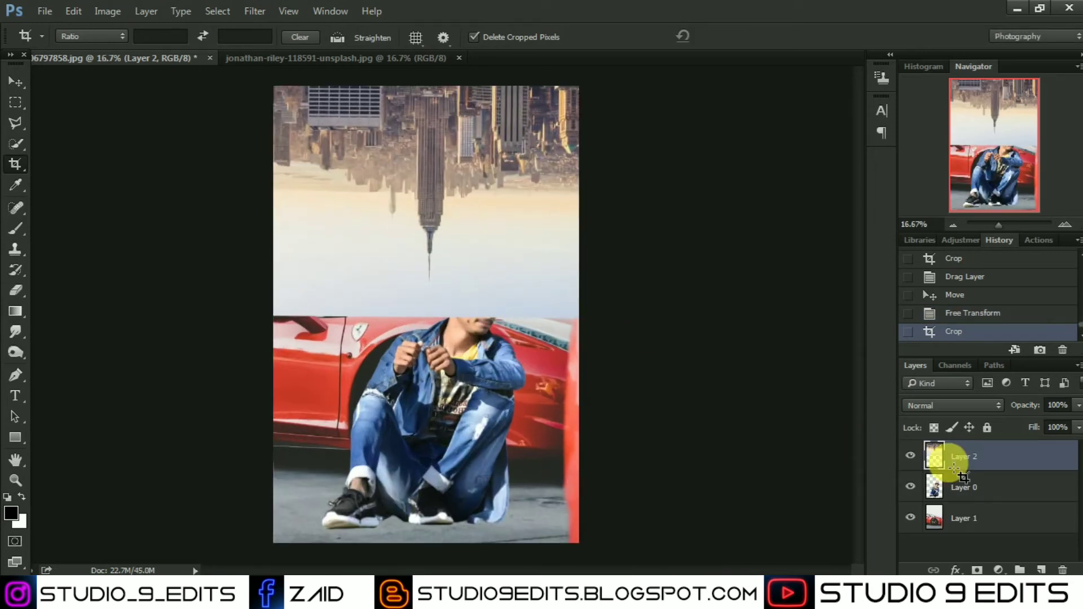
Step: Blend the inverted skyline into the sky by erasing its lower part over the man and car, reducing the Eraser size to 1100
left_click(15, 291)
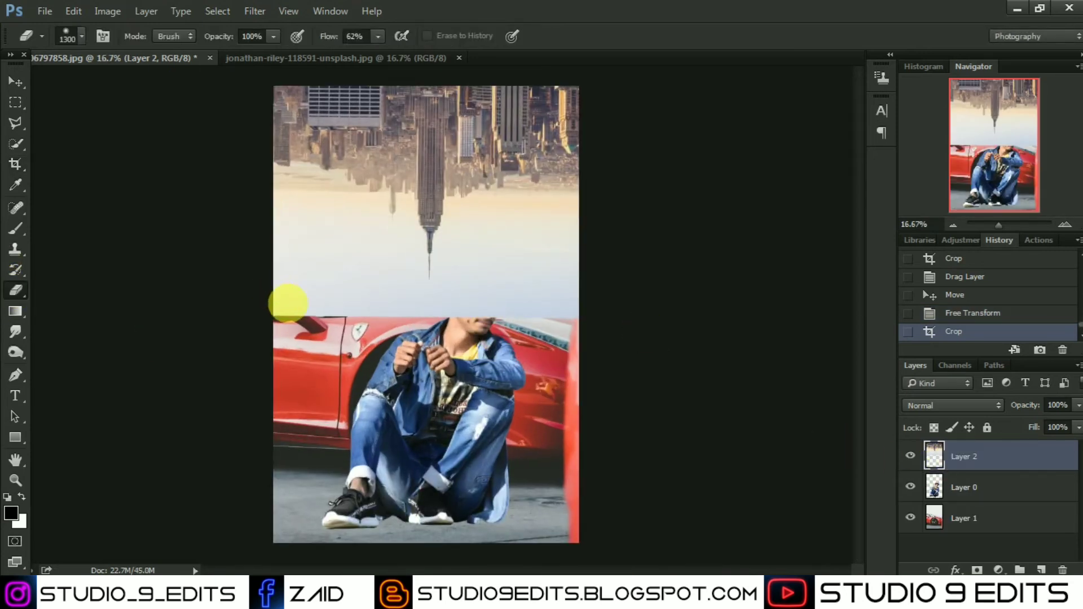
left_click_drag(374, 350, 341, 317)
key("bracketleft")
key("bracketleft")
mouse_move(546, 395)
left_mouse_down()
mouse_move(551, 368)
mouse_move(423, 394)
mouse_move(425, 370)
mouse_move(626, 348)
mouse_move(345, 313)
left_mouse_up()
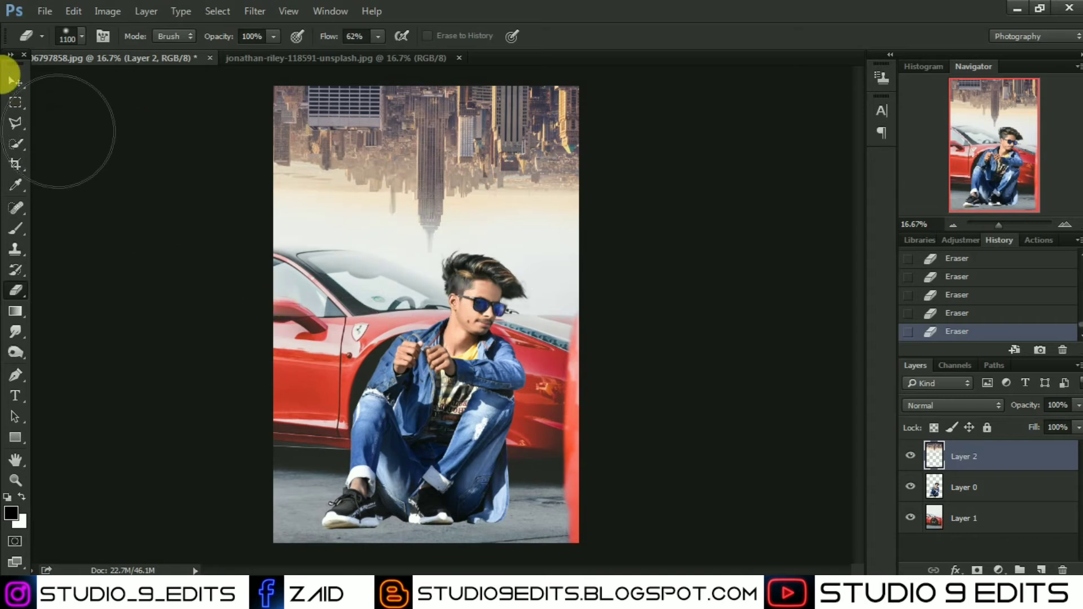
Step: Close the skyline source photo and merge all visible layers of the composite into one
left_click(16, 82)
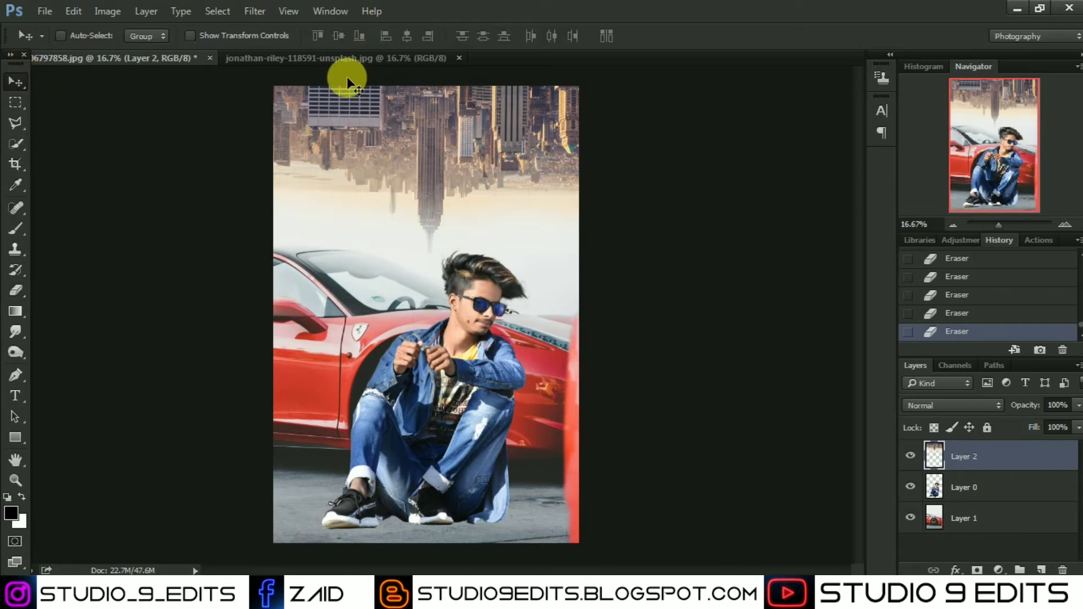
left_click(459, 58)
right_click(957, 455)
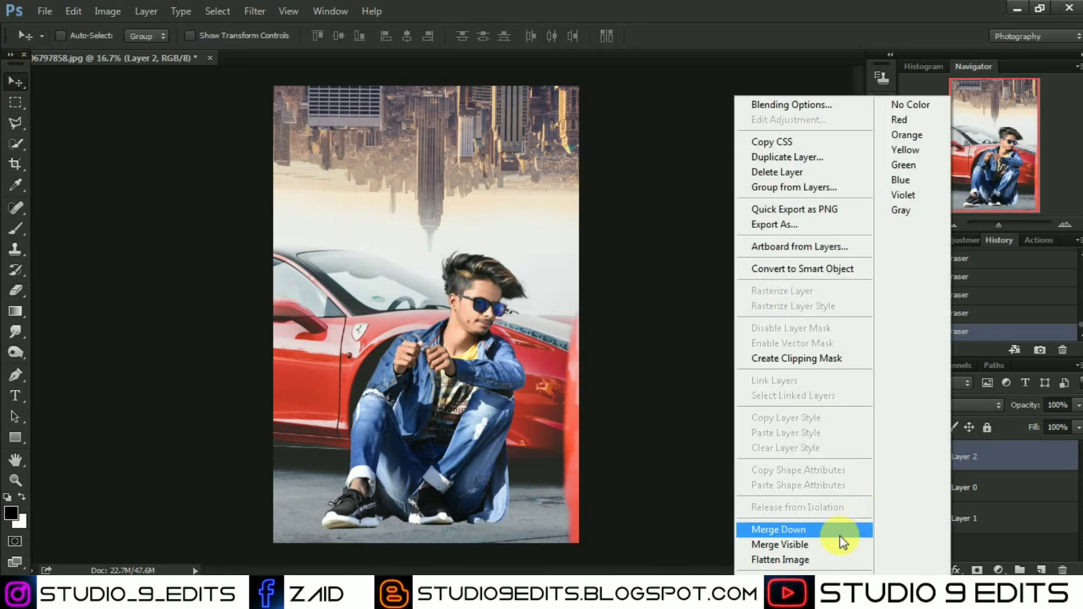
left_click(834, 543)
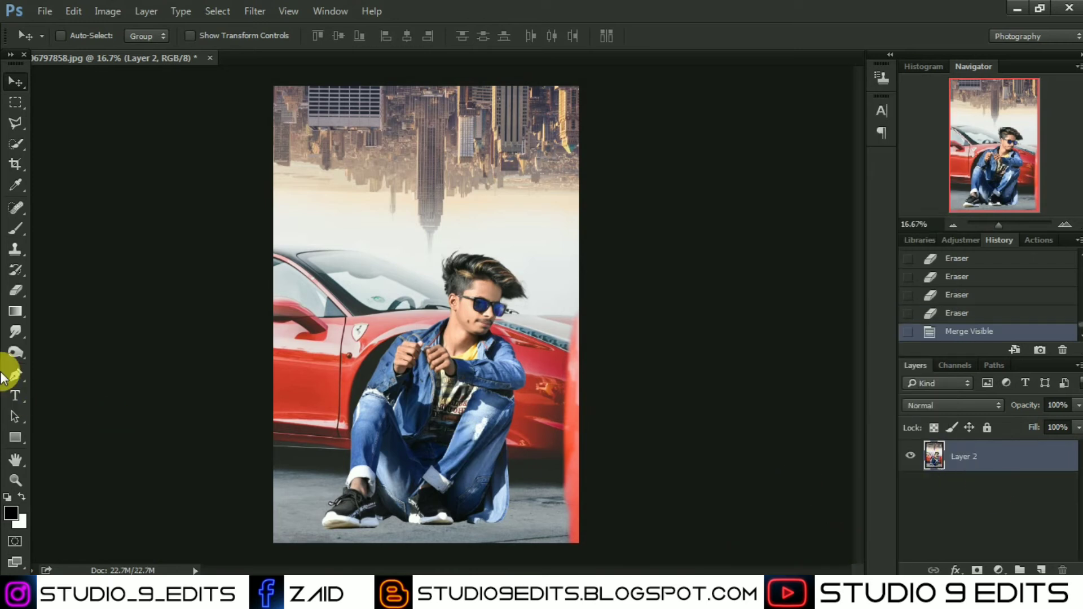
Step: Set up the Smudge tool with a 40 px speckled brush tip and 62% strength for the man's hair
left_click(16, 334)
left_click(60, 357)
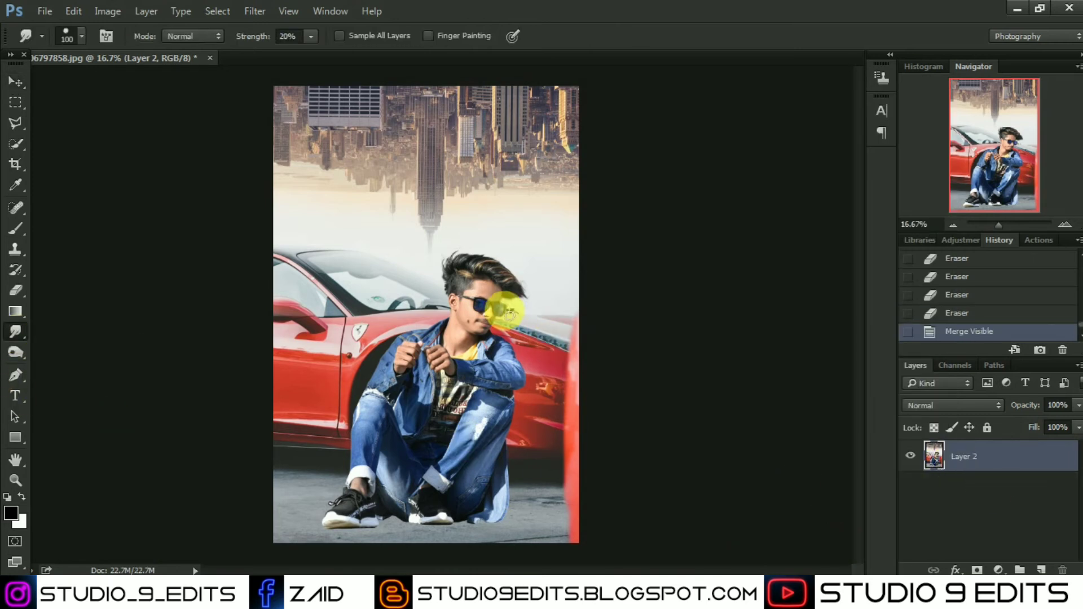
right_click(510, 314)
scroll(649, 497, "down", 4)
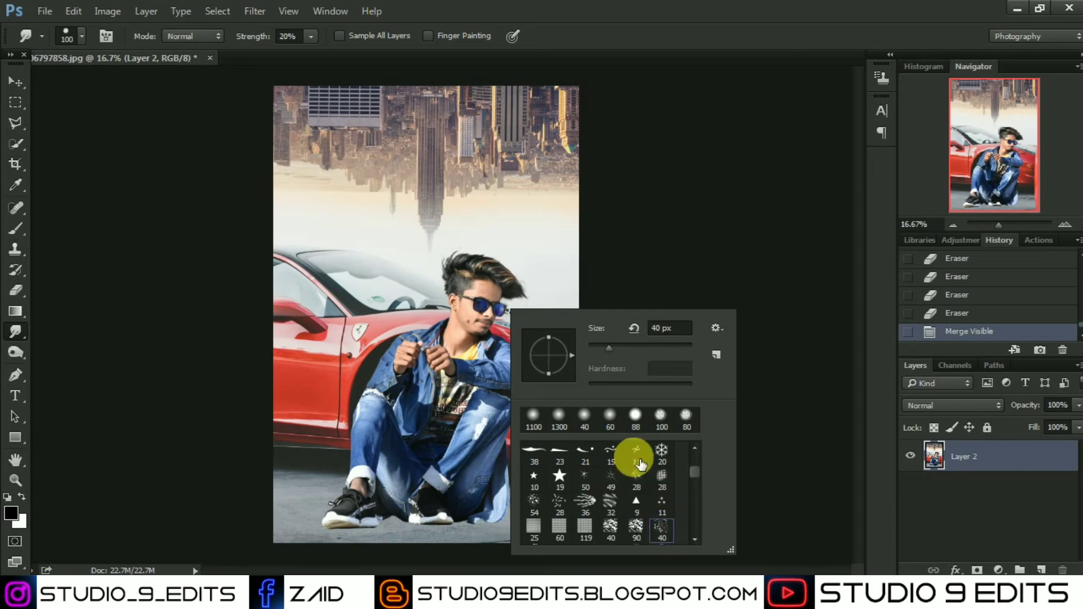
key("ctrl+plus")
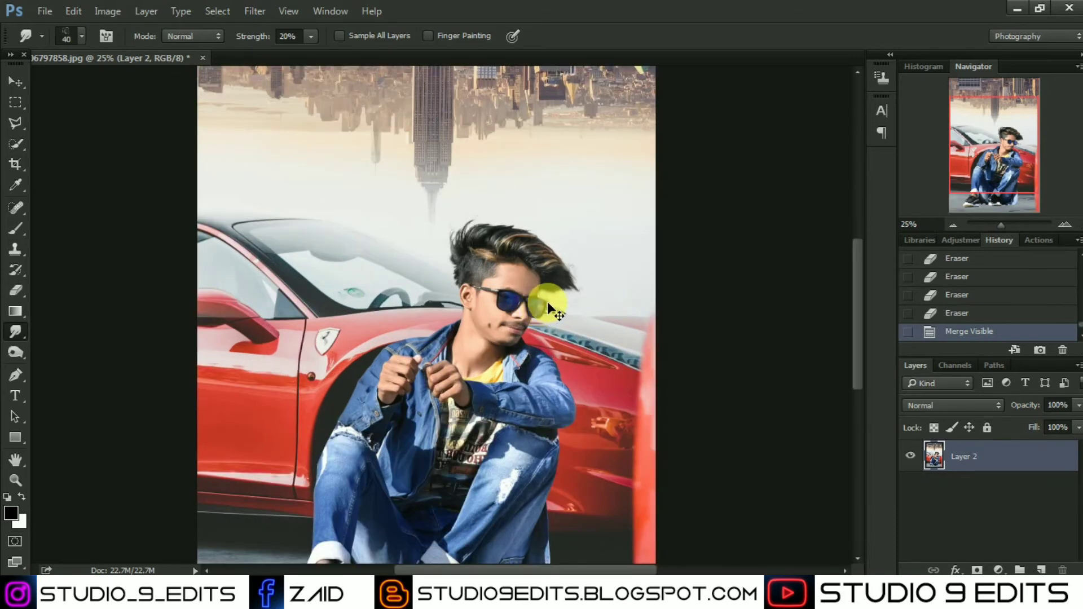
key("ctrl+plus")
left_click_drag(472, 262, 459, 251)
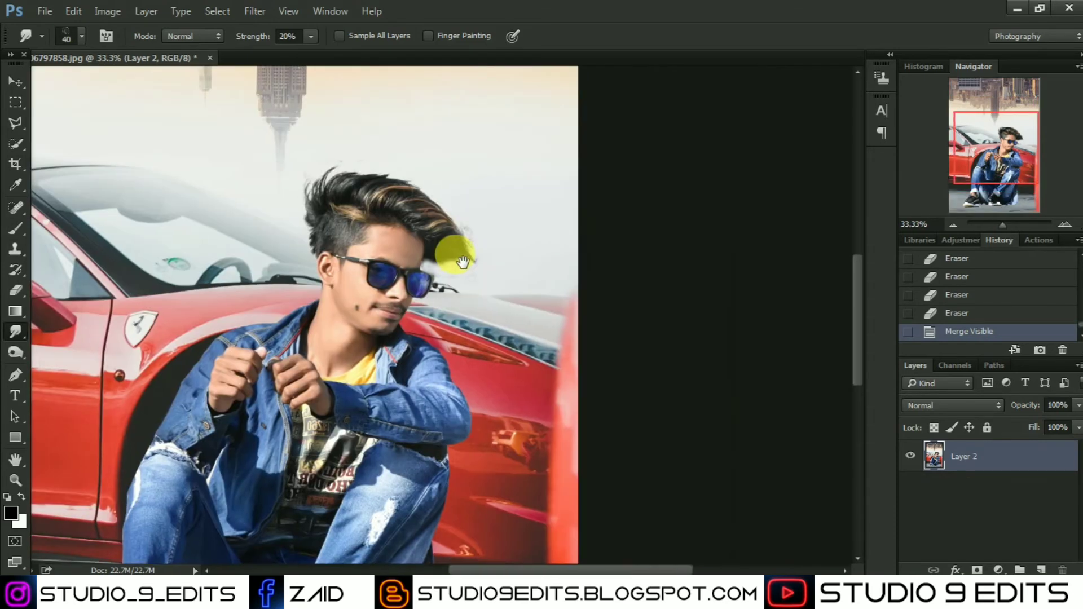
key("ctrl+plus")
key("ctrl+plus")
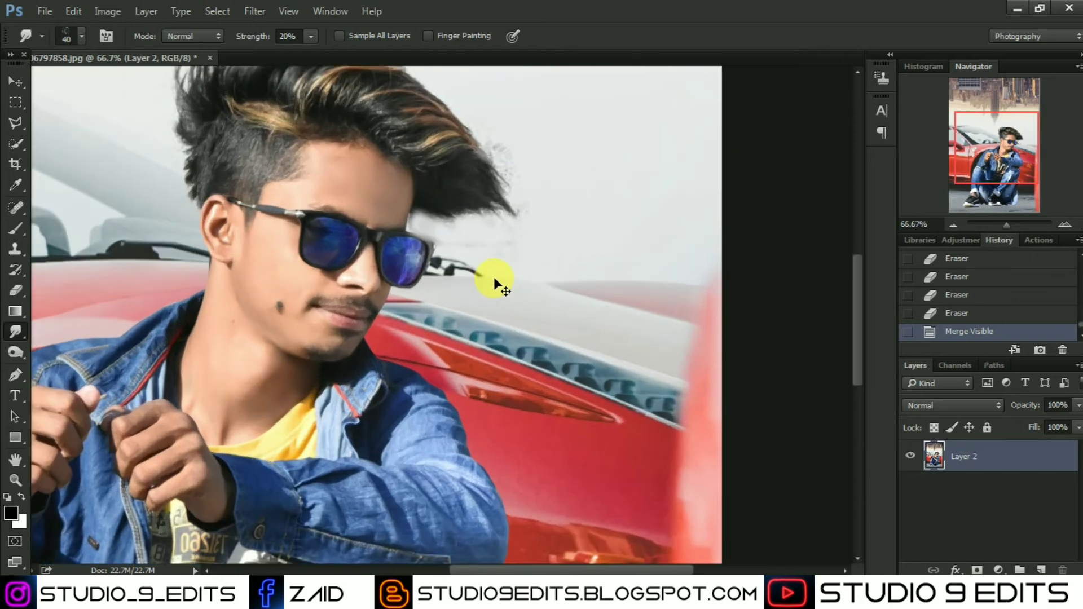
key("ctrl+plus")
left_click_drag(497, 169, 381, 376)
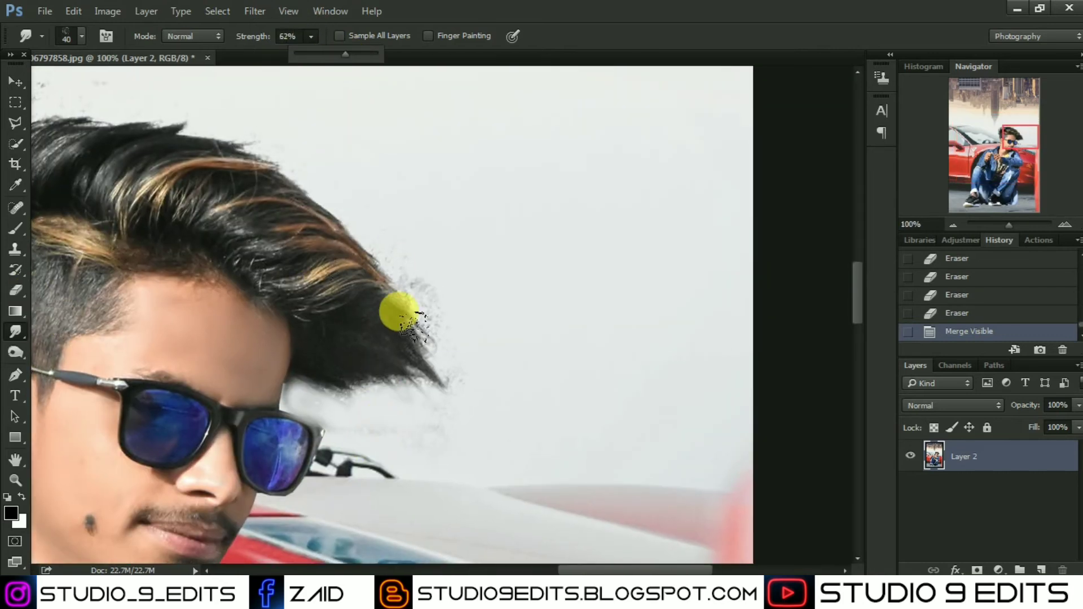
Step: Smudge the front tips of the man's hair into soft strands, using brush sizes 60 and 50
key("bracketright")
key("bracketright")
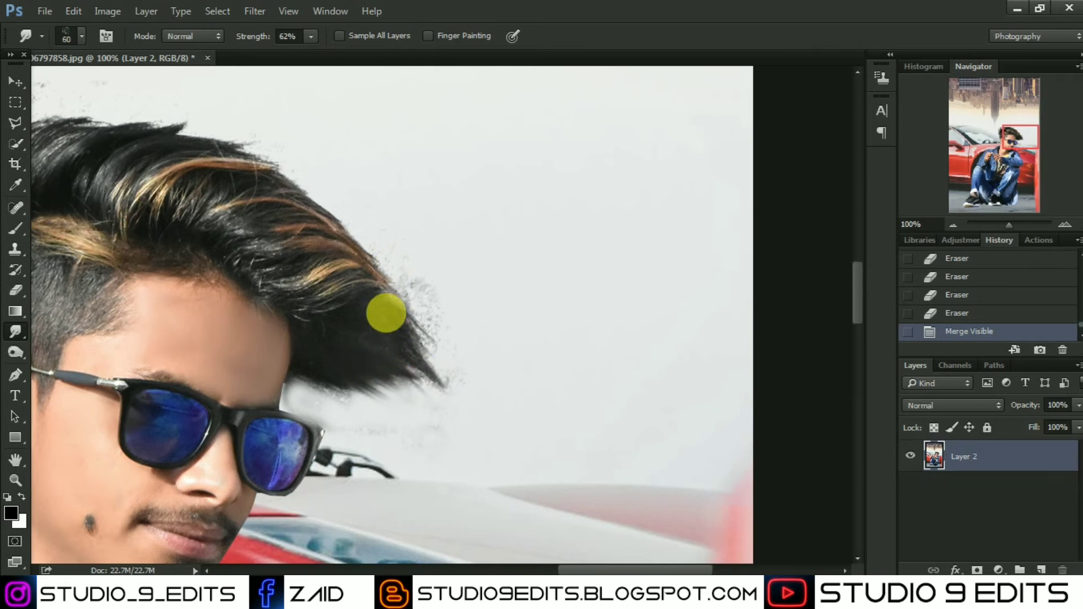
left_click_drag(386, 314, 428, 338)
mouse_move(407, 322)
left_mouse_down()
mouse_move(456, 362)
mouse_move(406, 358)
left_mouse_up()
key("bracketleft")
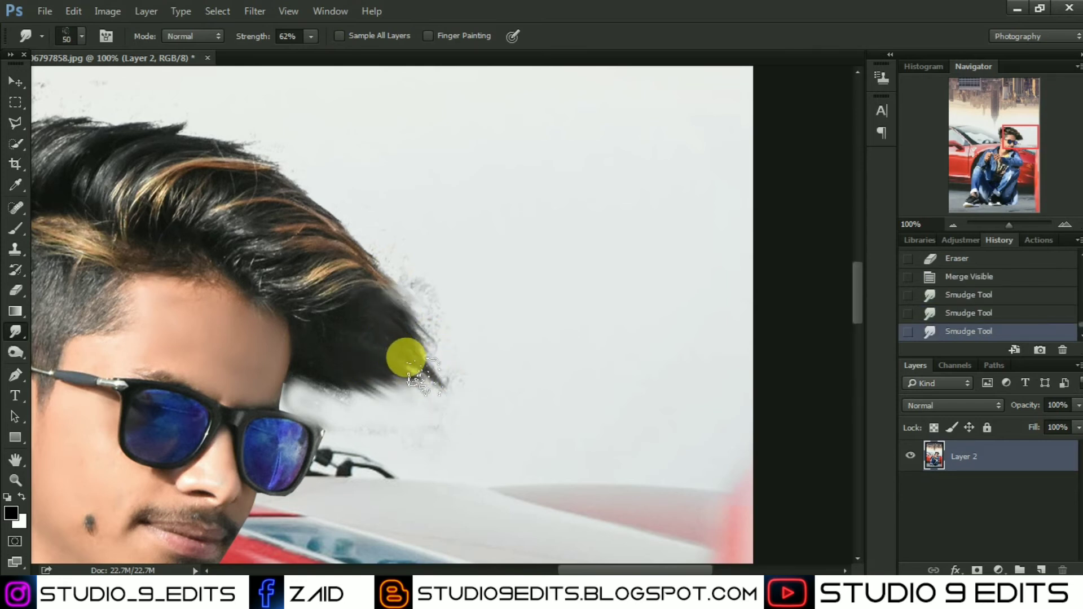
mouse_move(330, 368)
left_mouse_down()
mouse_move(331, 393)
mouse_move(411, 361)
left_mouse_up()
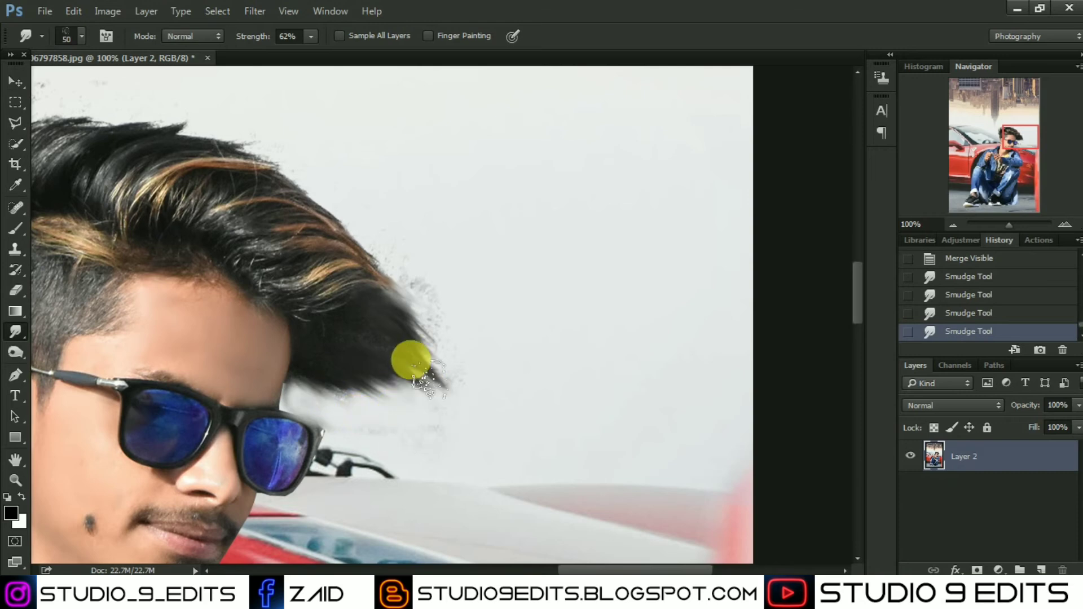
left_click_drag(367, 284, 411, 294)
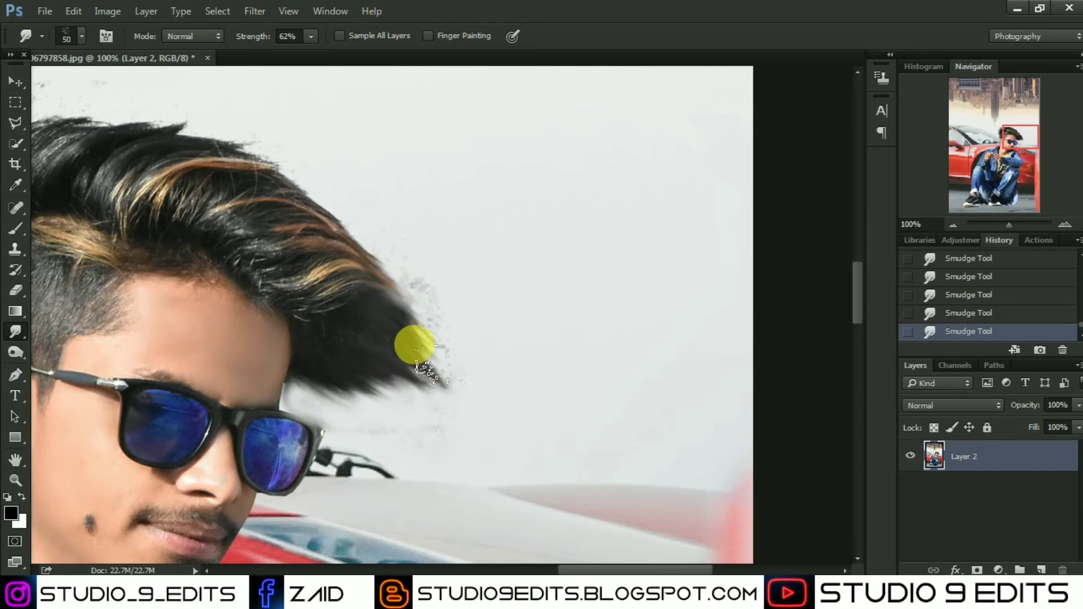
left_click_drag(384, 331, 445, 386)
key("ctrl+minus")
key("ctrl+minus")
key("ctrl+minus")
key("ctrl+minus")
key("ctrl+minus")
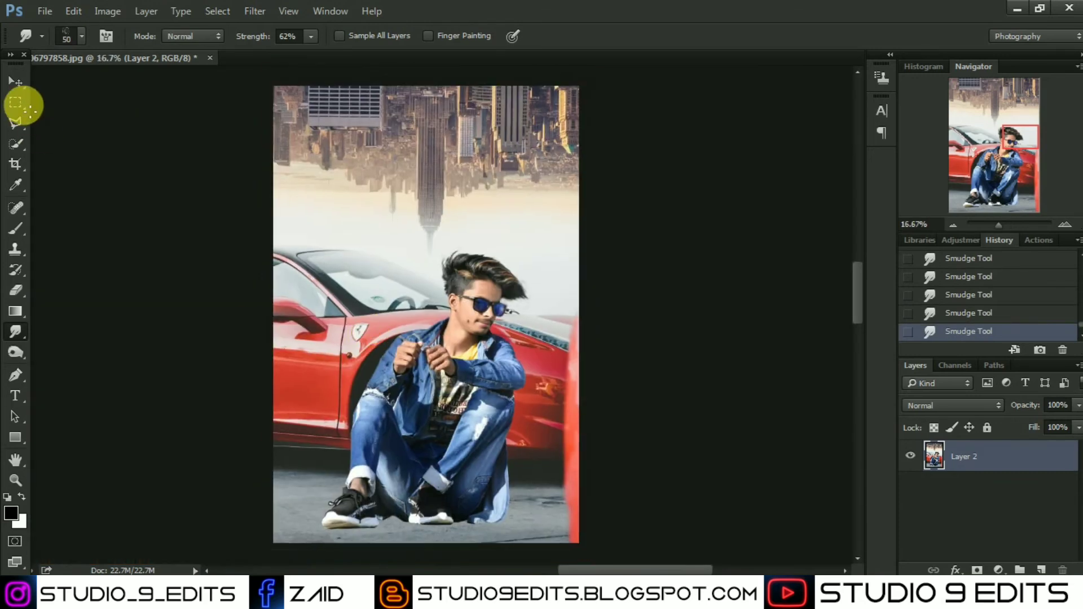
left_click(15, 82)
key("ctrl+minus")
key("ctrl+plus")
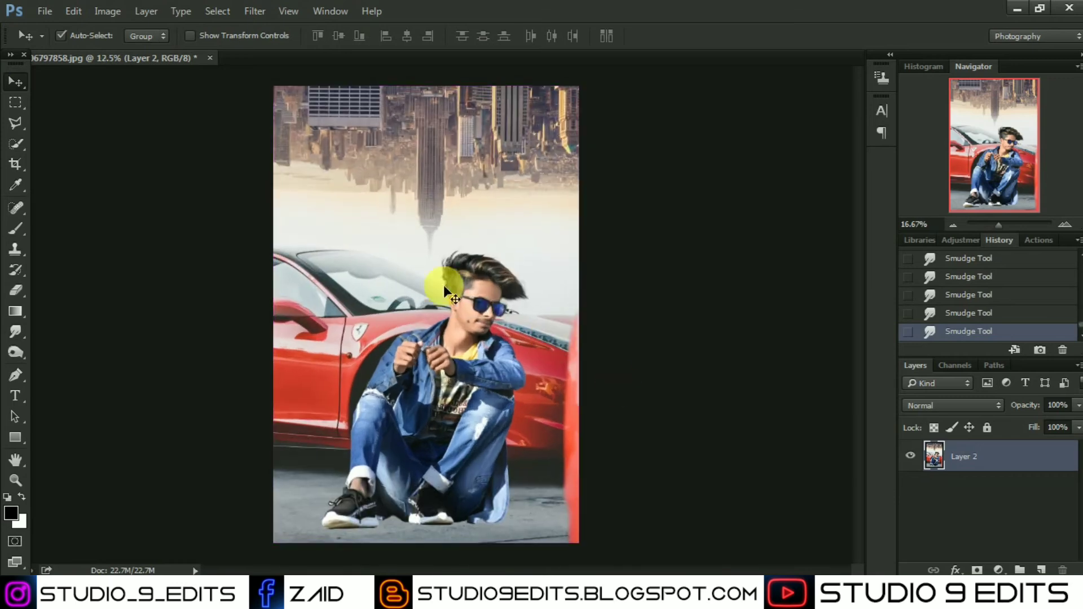
Step: Darken the ground with a Camera Raw graduated filter from the image's lower edge up to the man's knees, with Exposure at -2.70
left_click(254, 11)
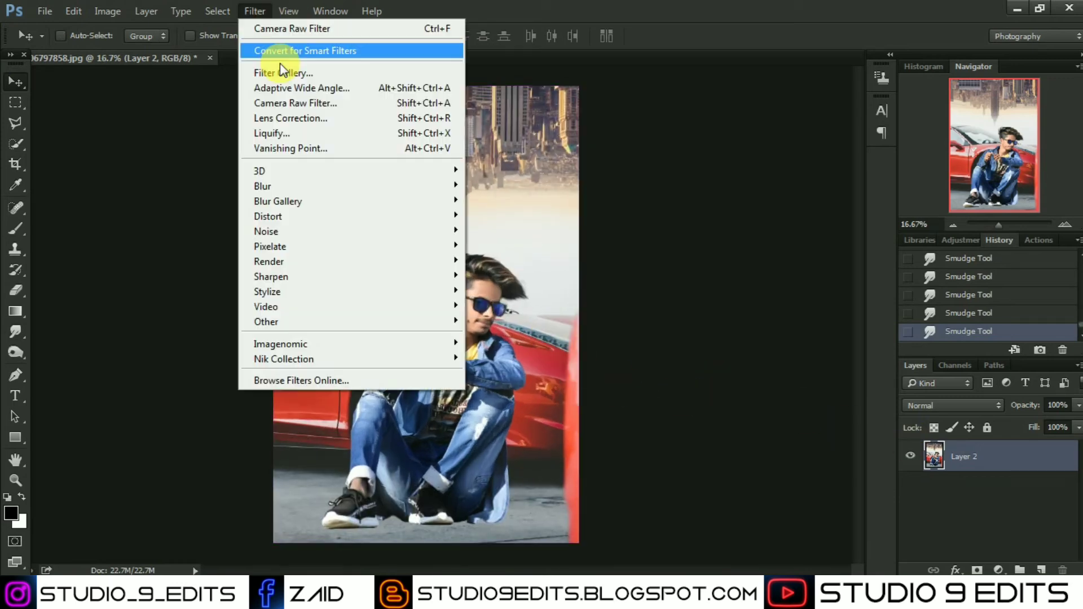
left_click(288, 97)
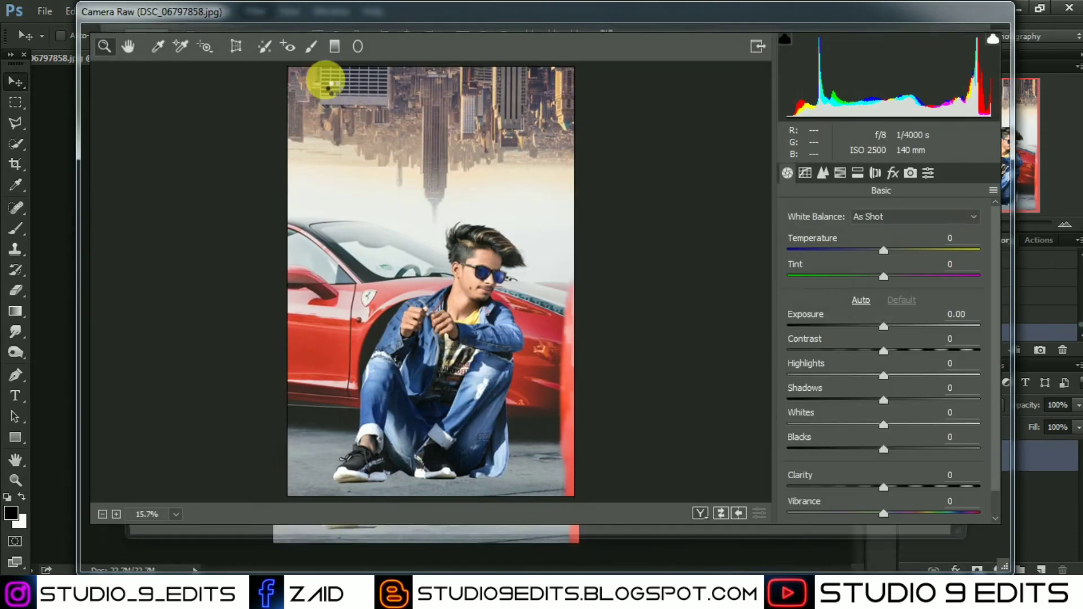
left_click(334, 46)
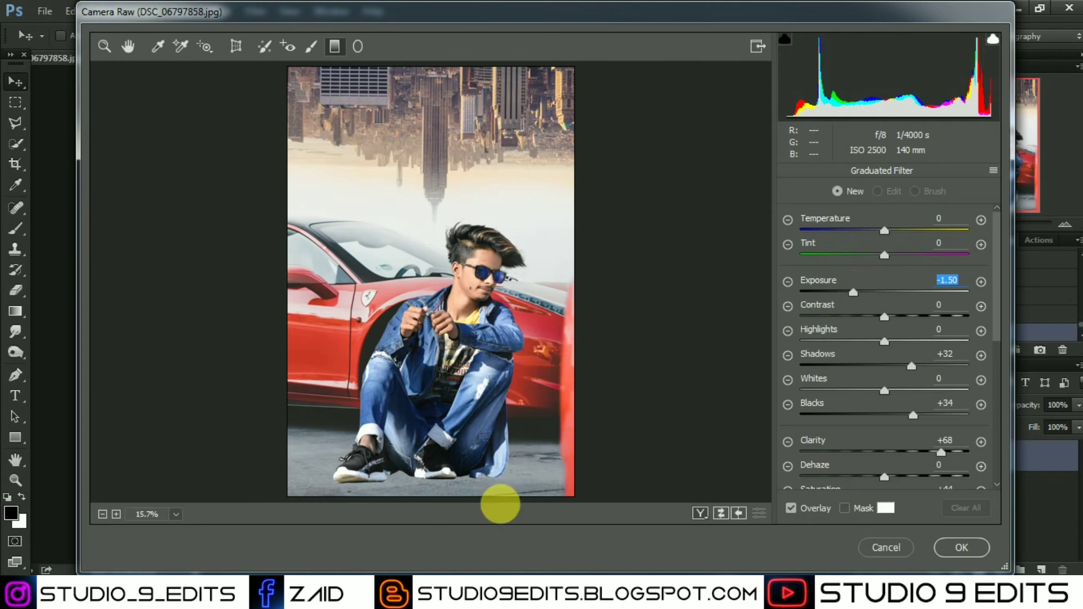
left_click_drag(499, 501, 499, 396)
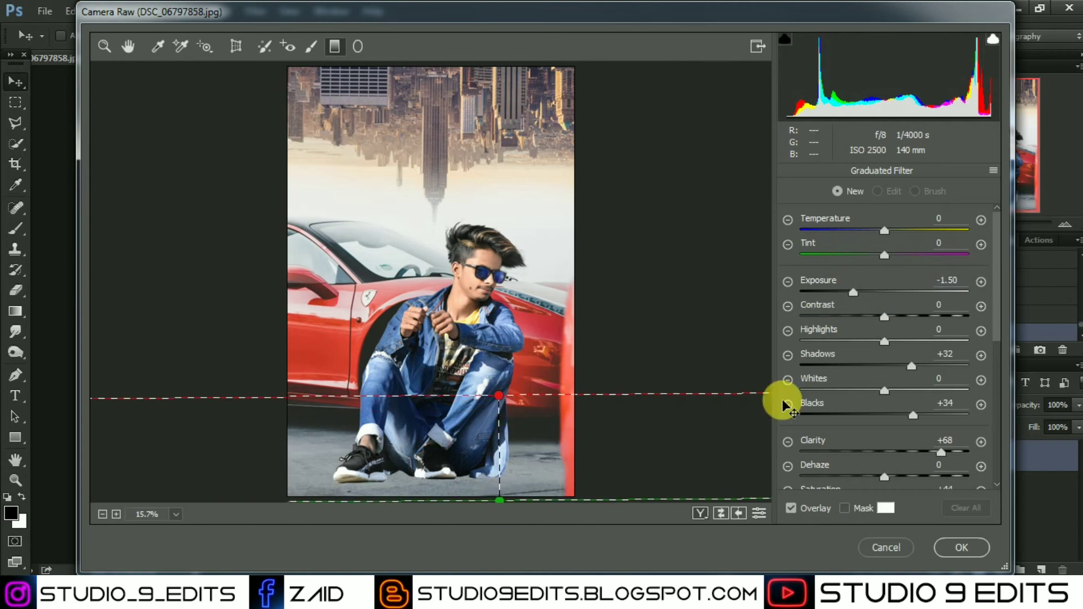
left_click(842, 292)
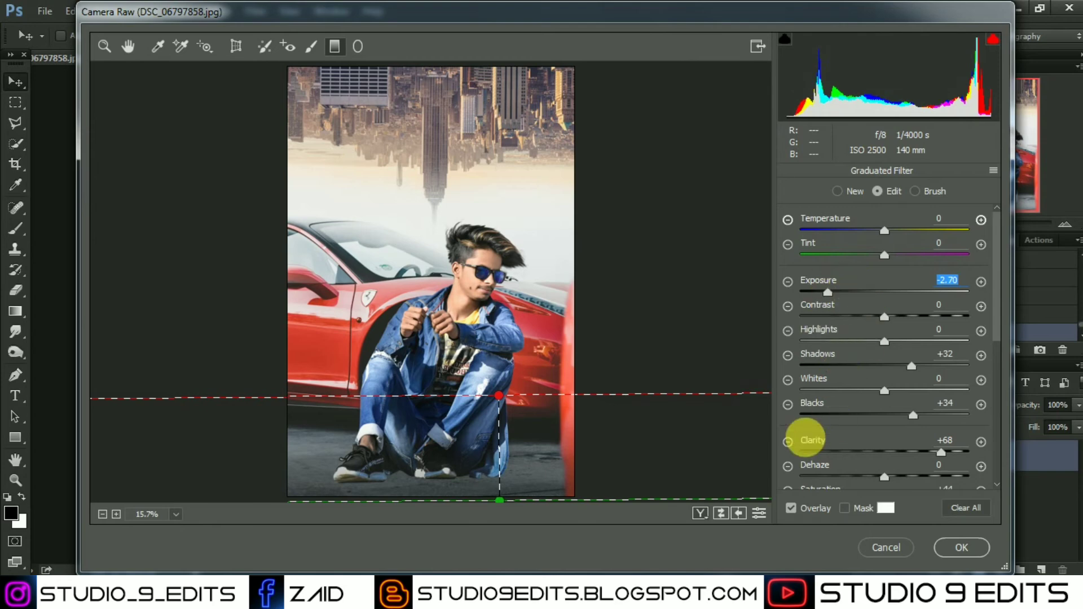
left_click(953, 556)
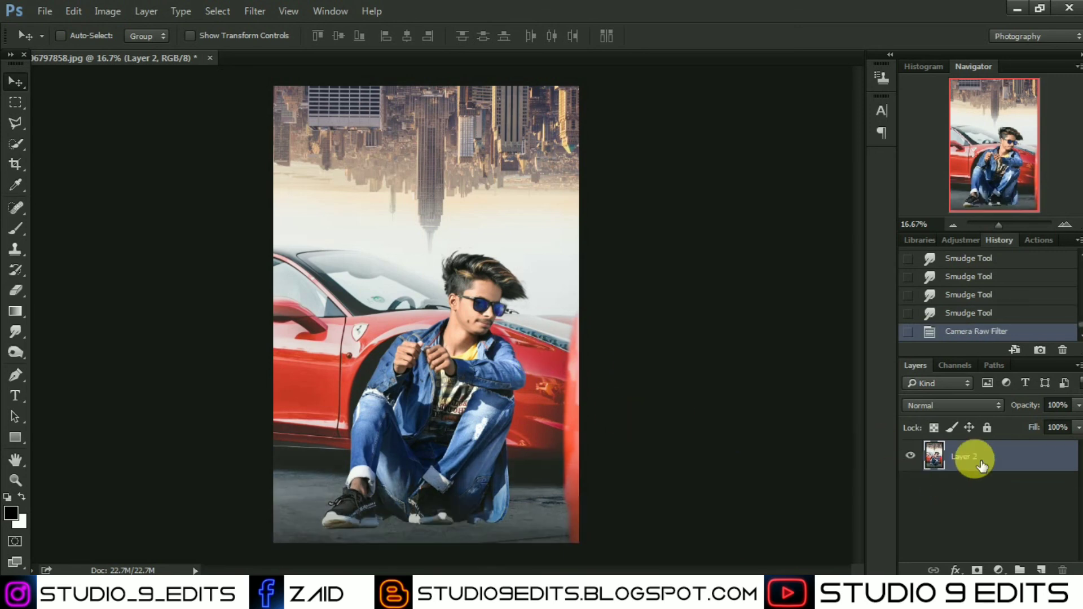
Step: In Camera Raw HSL, raise Oranges luminance to about +25, shift Blues hue toward aqua, and set Aquas saturation to -23 and Blues to -28
left_click(255, 11)
left_click(282, 102)
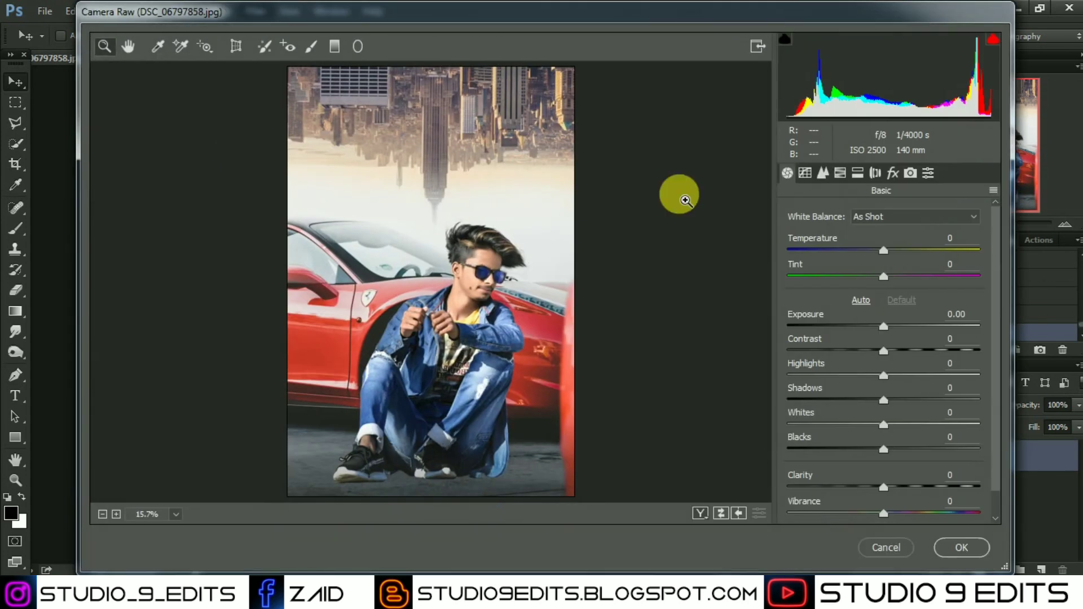
left_click(840, 172)
left_click_drag(916, 321, 902, 323)
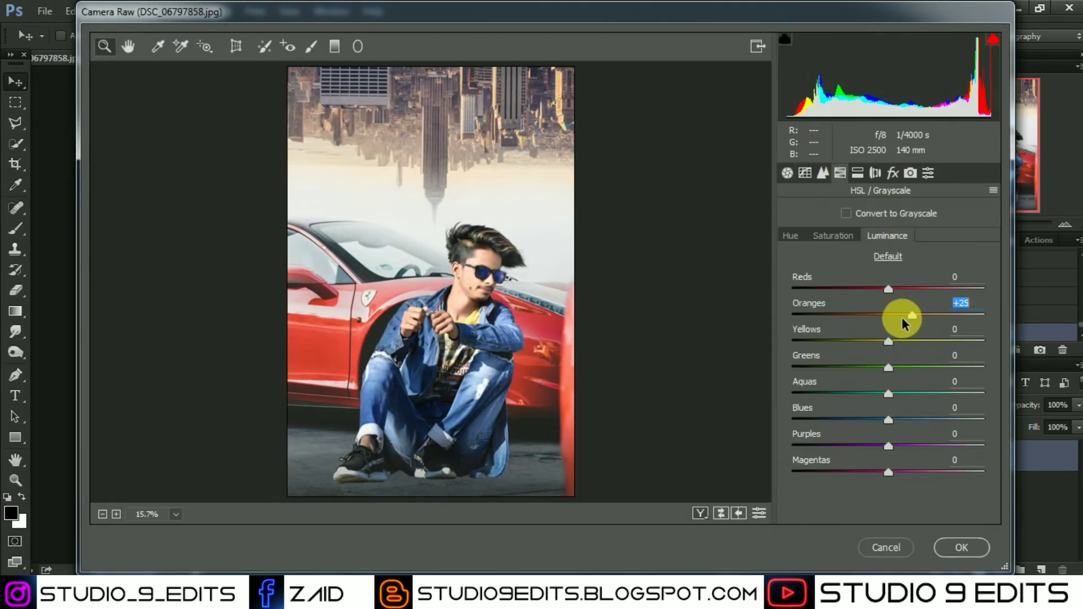
left_click(788, 236)
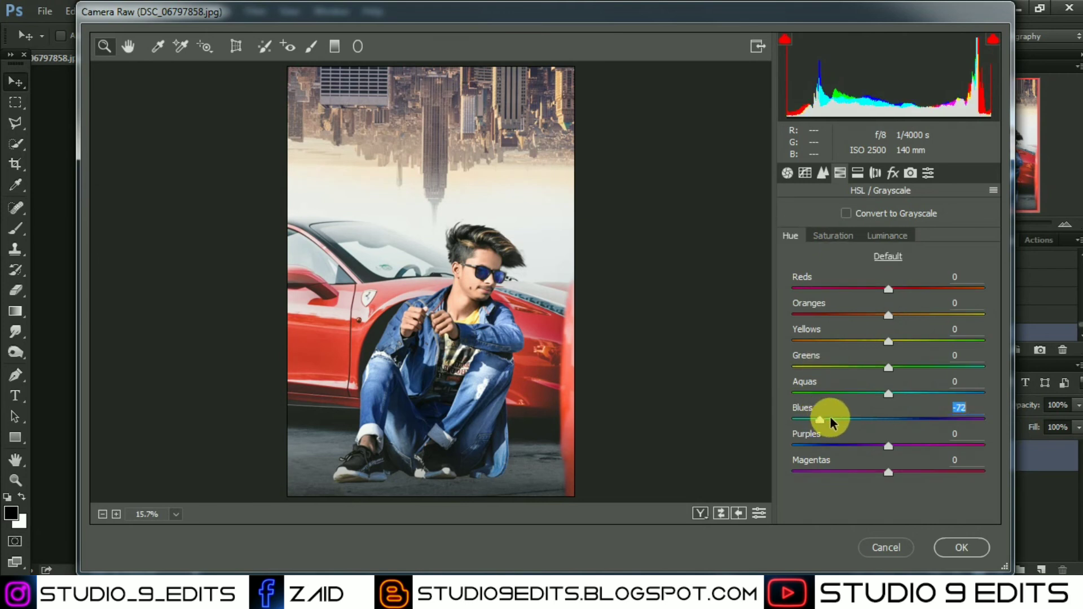
left_click(834, 236)
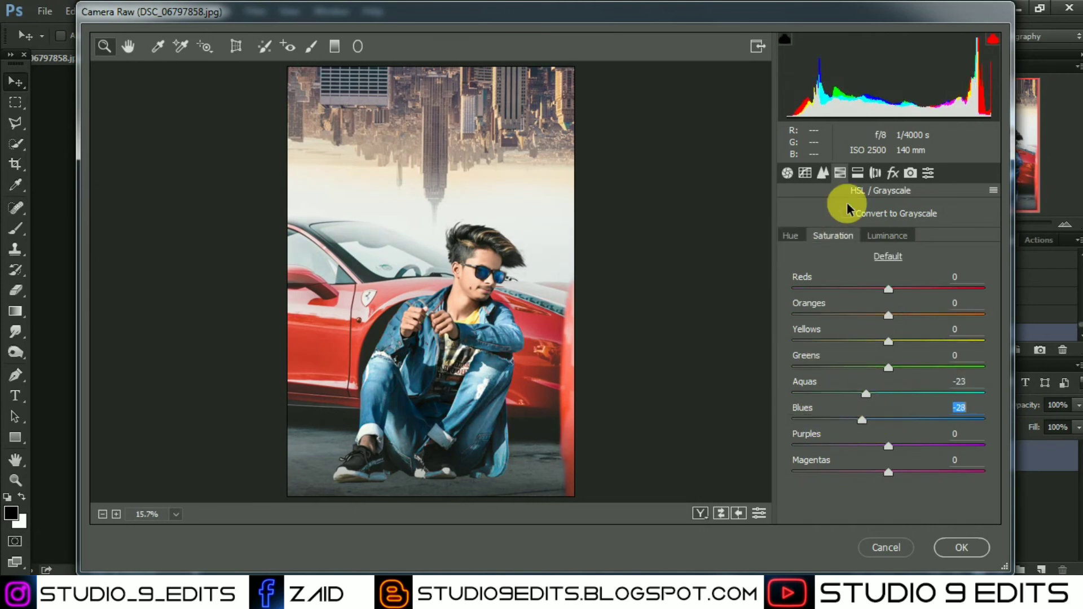
Step: Add a post-crop vignette of about -37, refine Yellows saturation to -100, Blues hue to about -41 and Reds saturation to about +33, and apply
left_click(893, 173)
left_click_drag(856, 434, 850, 440)
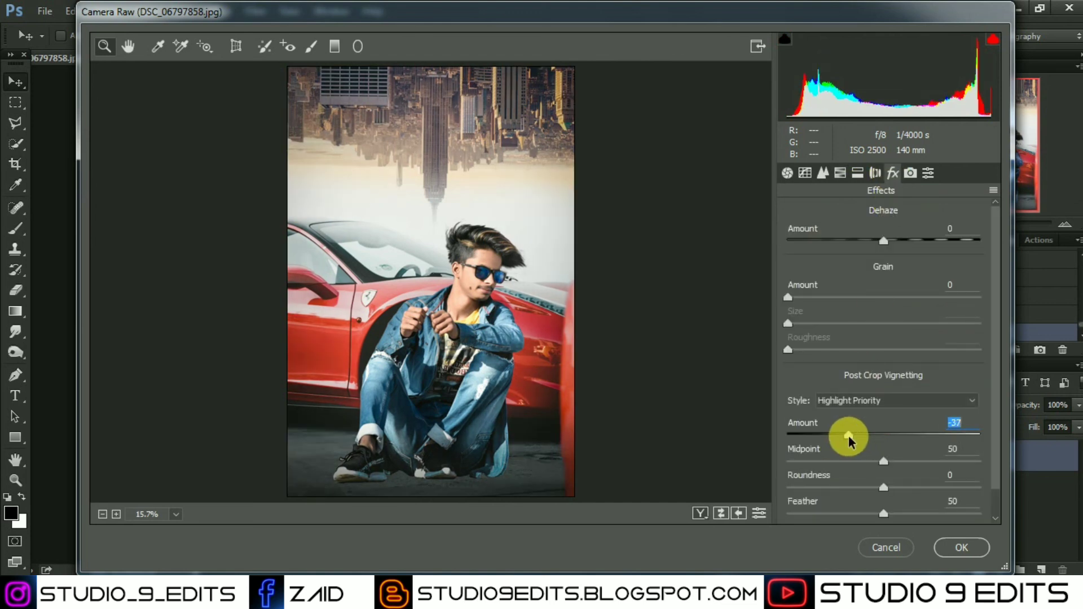
left_click(840, 173)
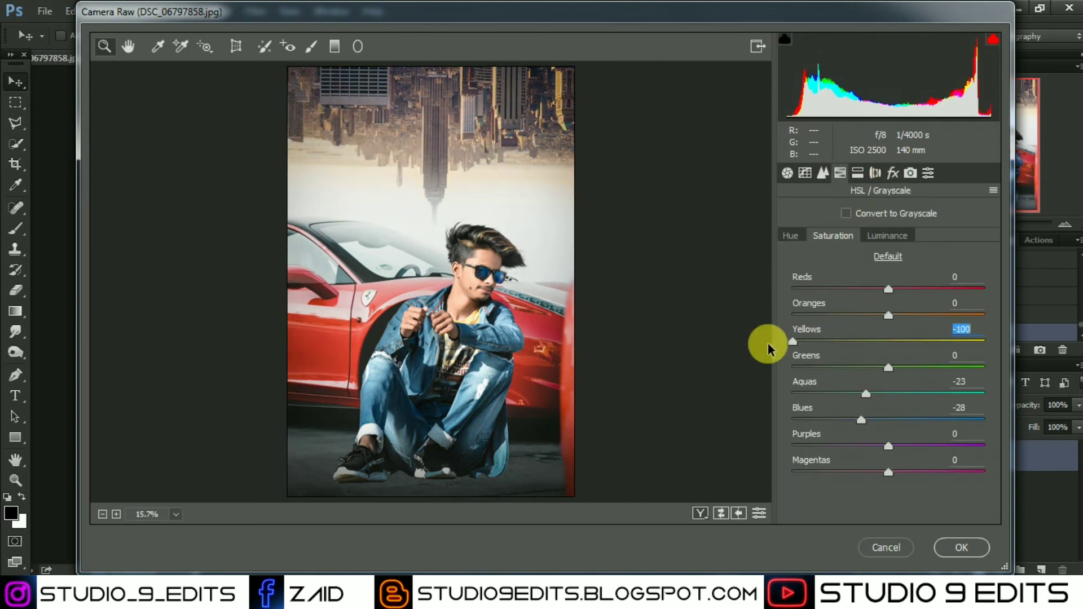
left_click(796, 237)
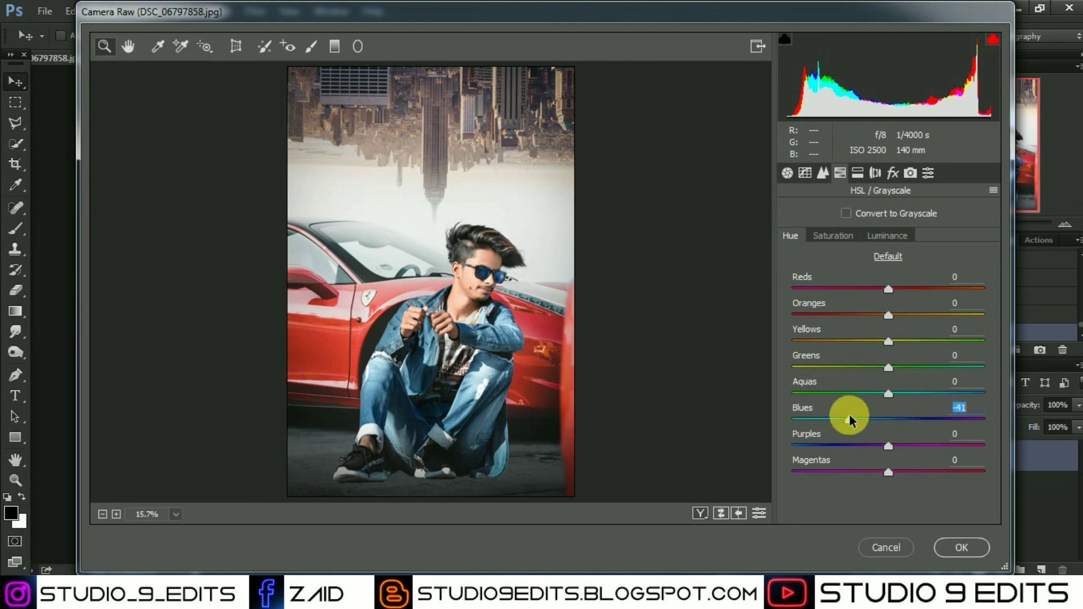
left_click(833, 236)
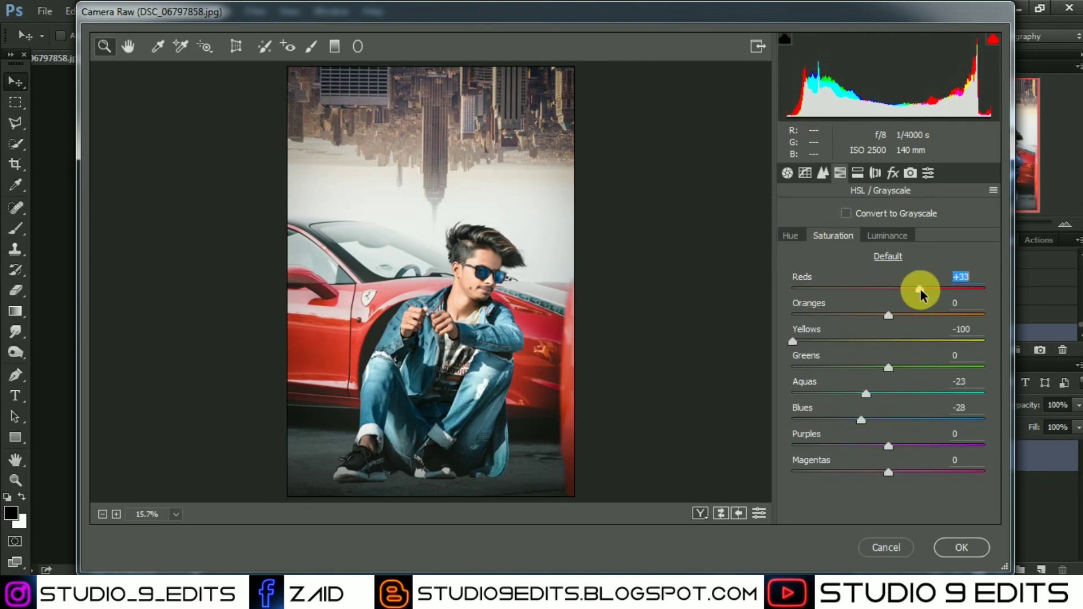
left_click(961, 547)
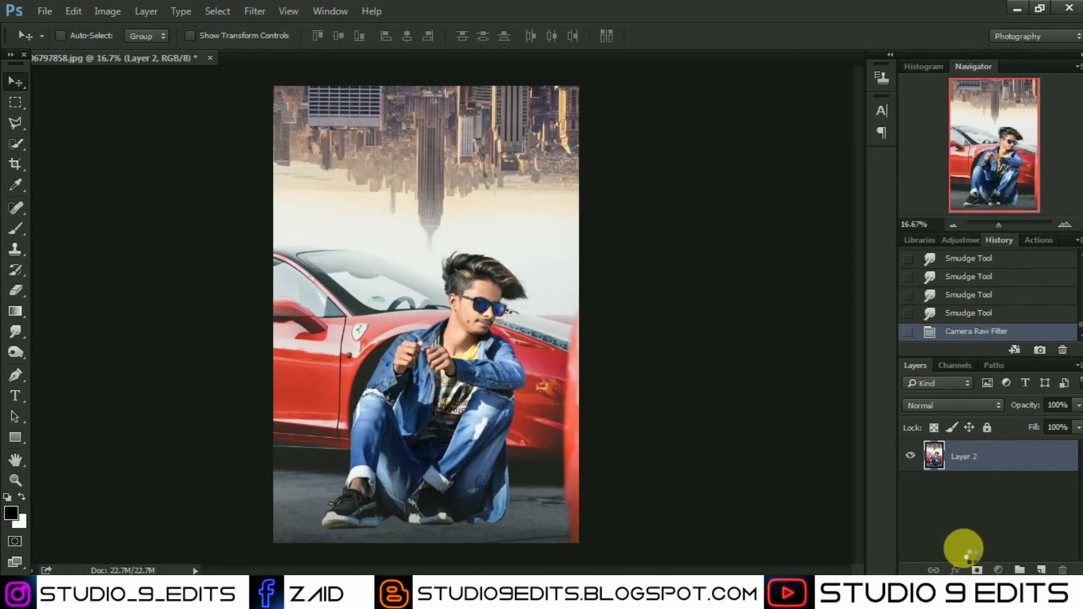
key("ctrl+f")
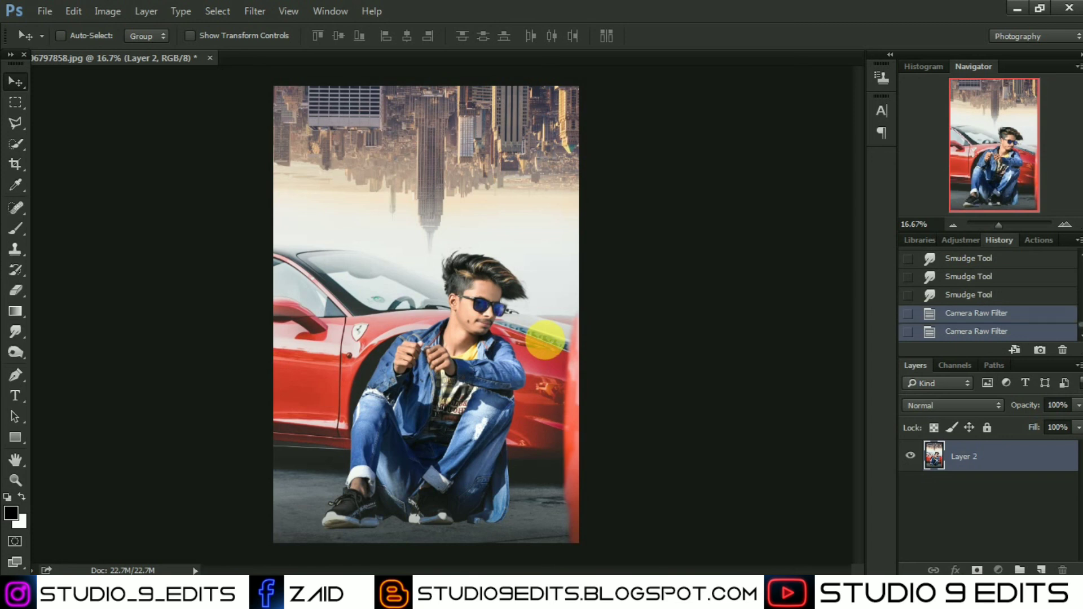